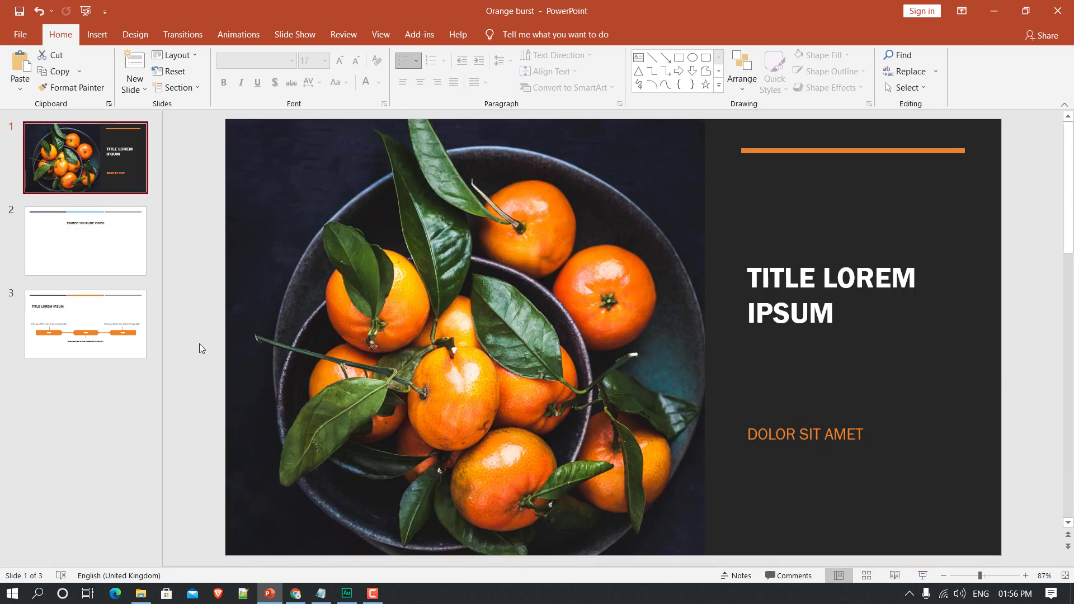
- On slide 2, start inserting an online video through Insert > Video > Online Video
left_click(200, 343)
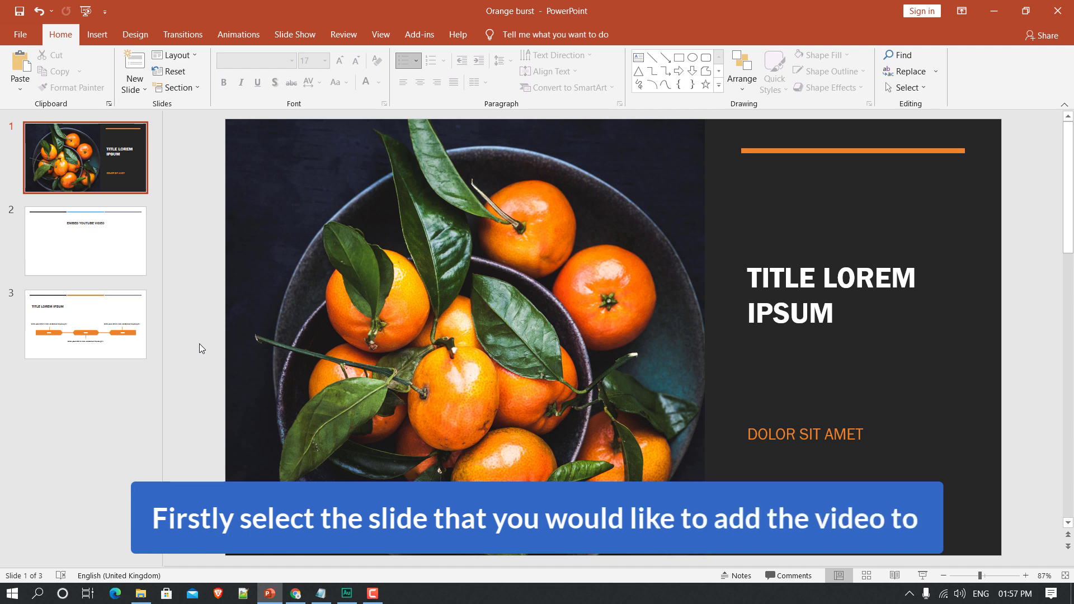
left_click(83, 252)
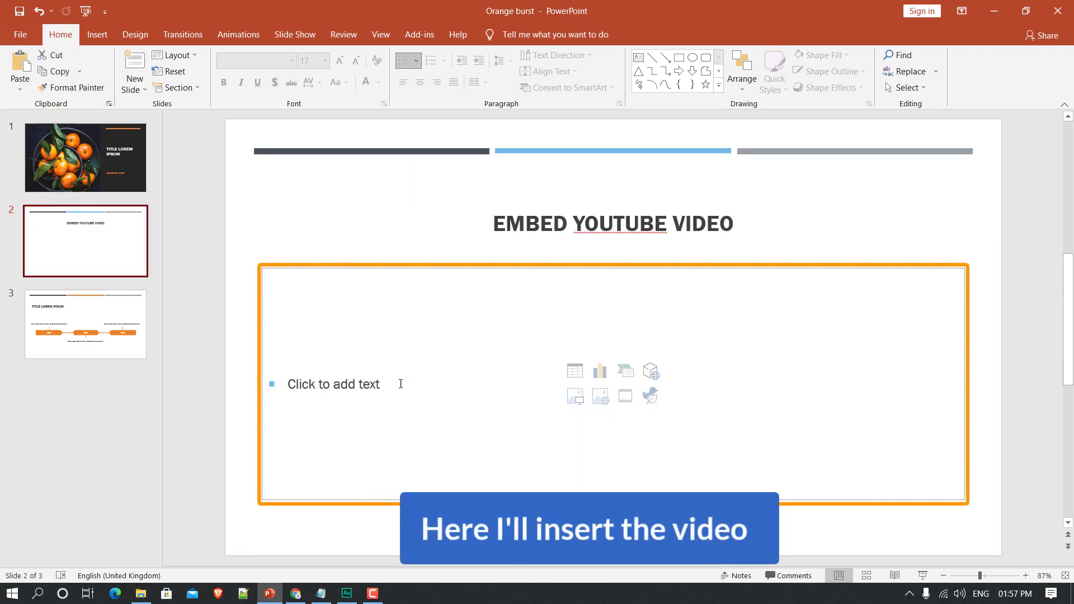
left_click(390, 357)
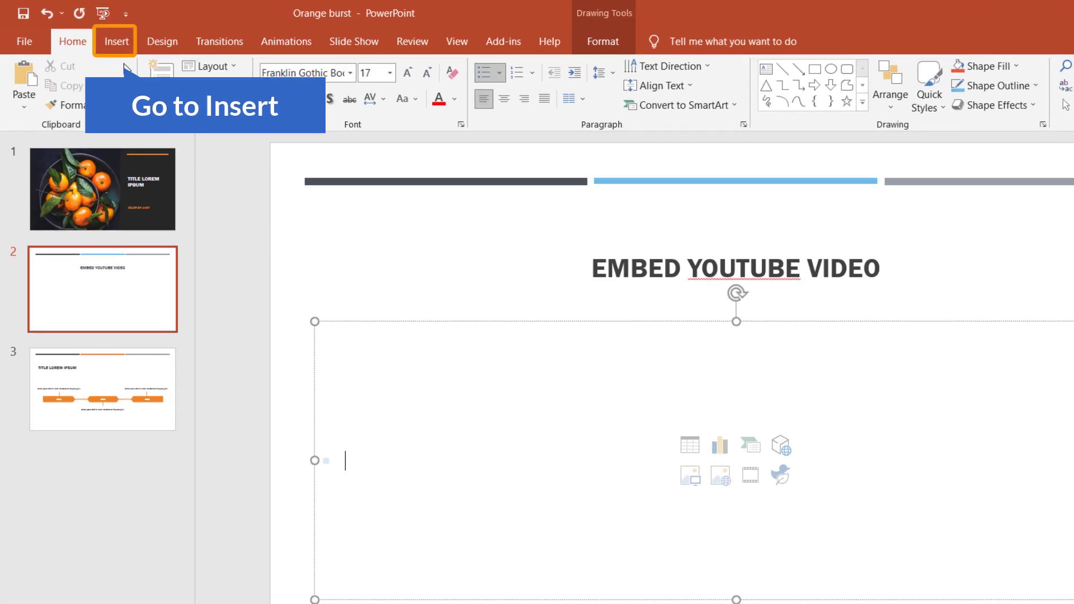
left_click(93, 37)
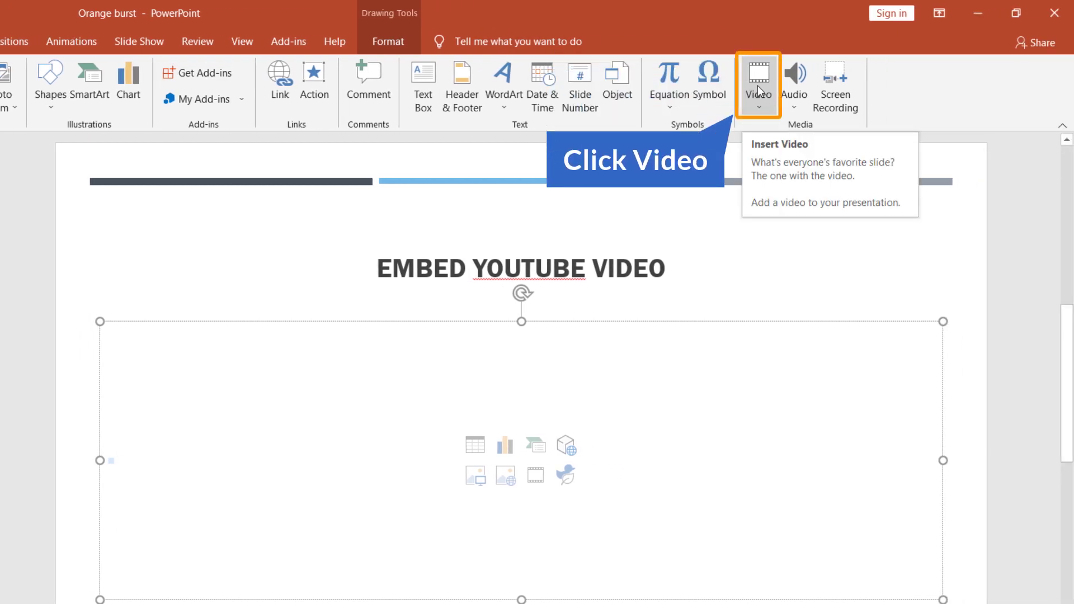
left_click(760, 90)
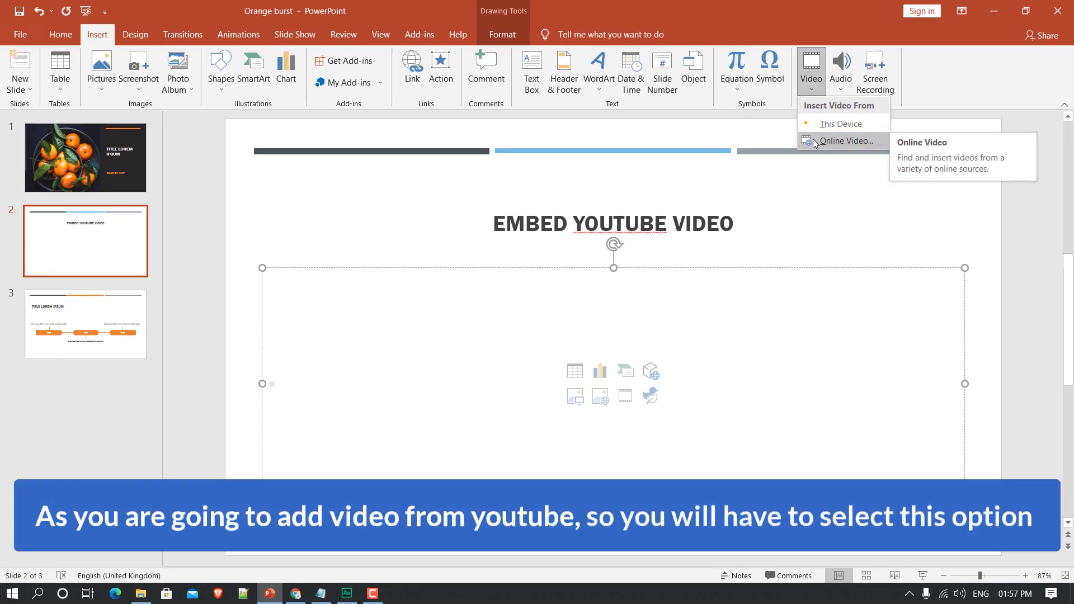
left_click(814, 142)
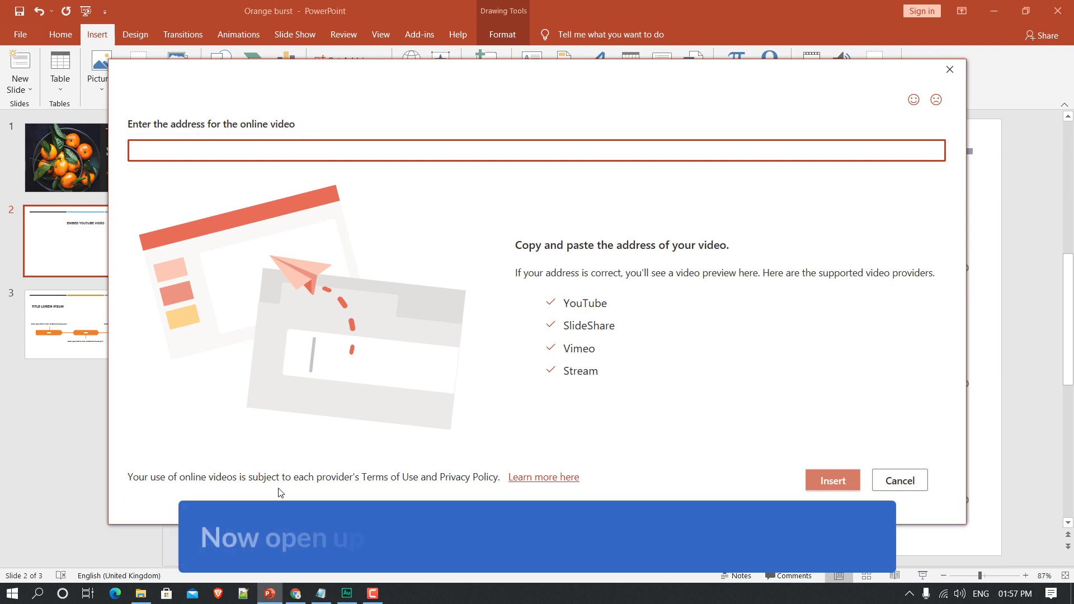
- Copy the AnyDesk tutorial's full YouTube URL from Chrome's address bar
left_click(296, 597)
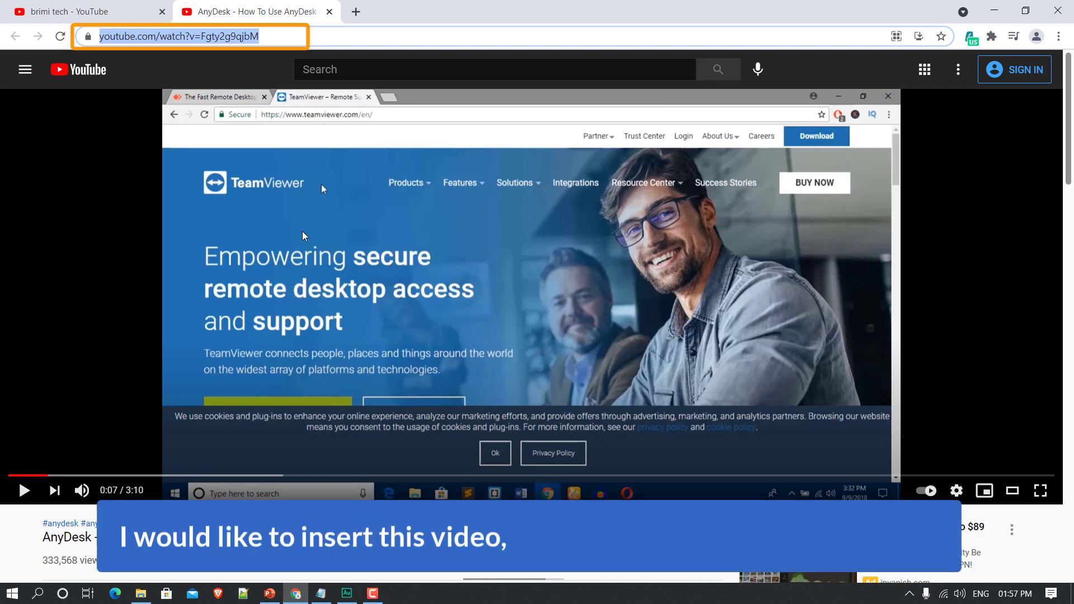
left_click(326, 35)
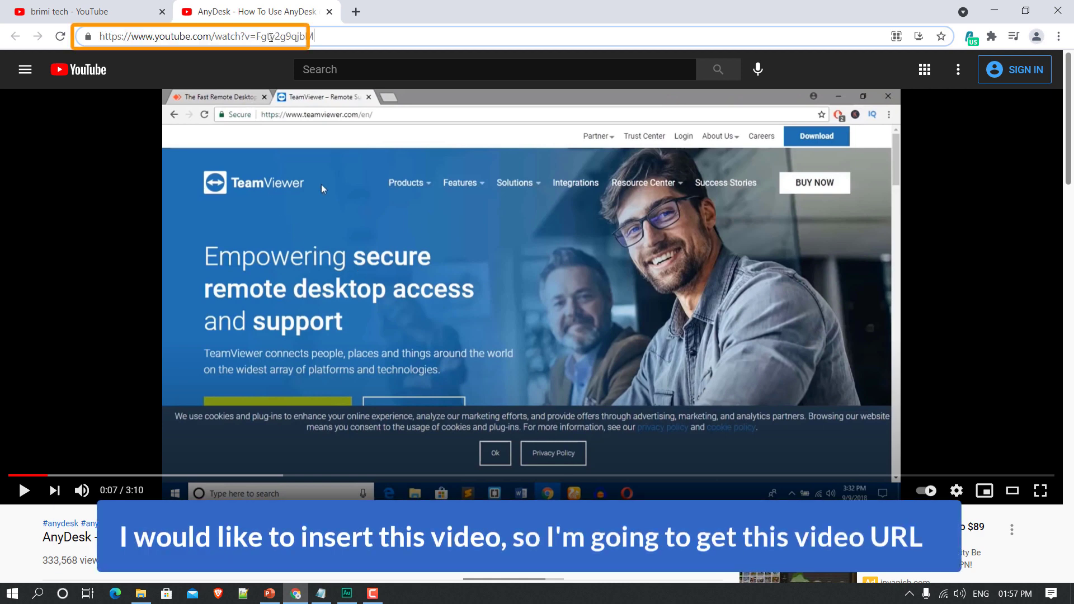
left_click_drag(327, 35, 86, 39)
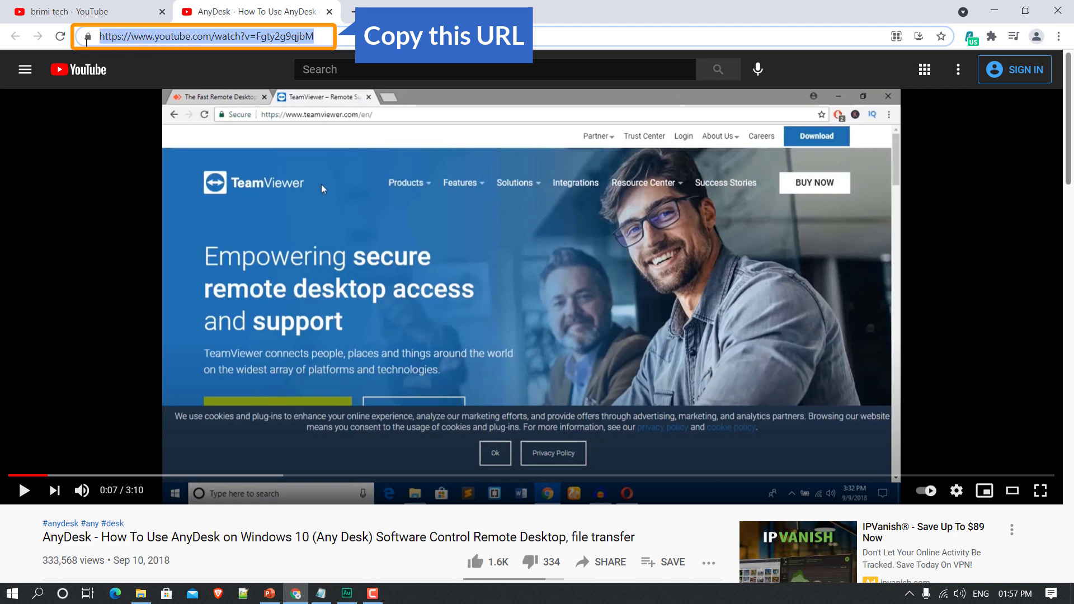
right_click(117, 40)
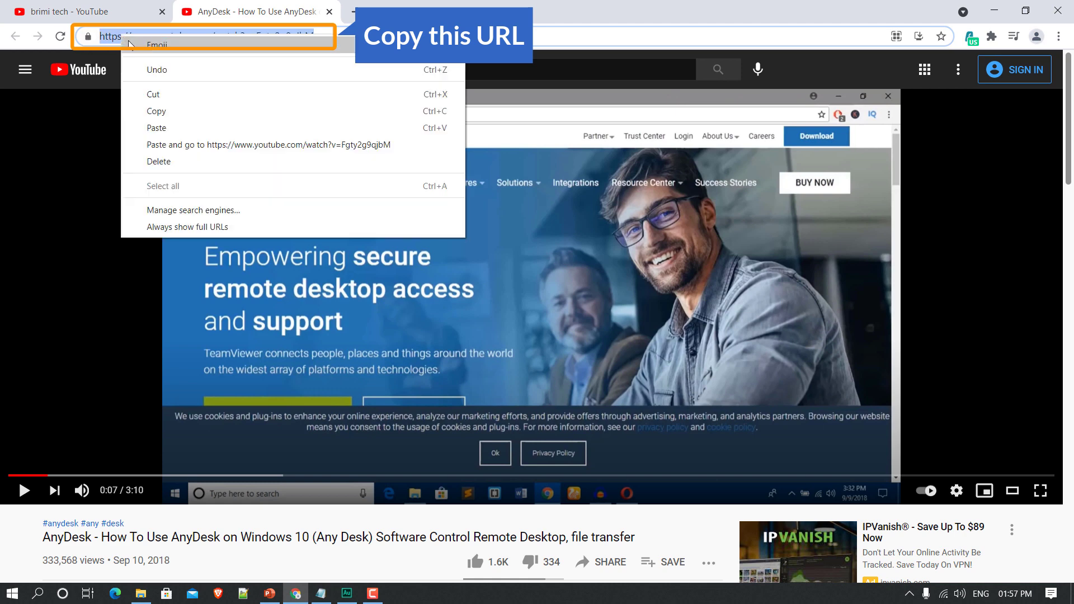
left_click(149, 108)
- Paste the copied YouTube URL into PowerPoint's online video dialog and insert the video
left_click(271, 594)
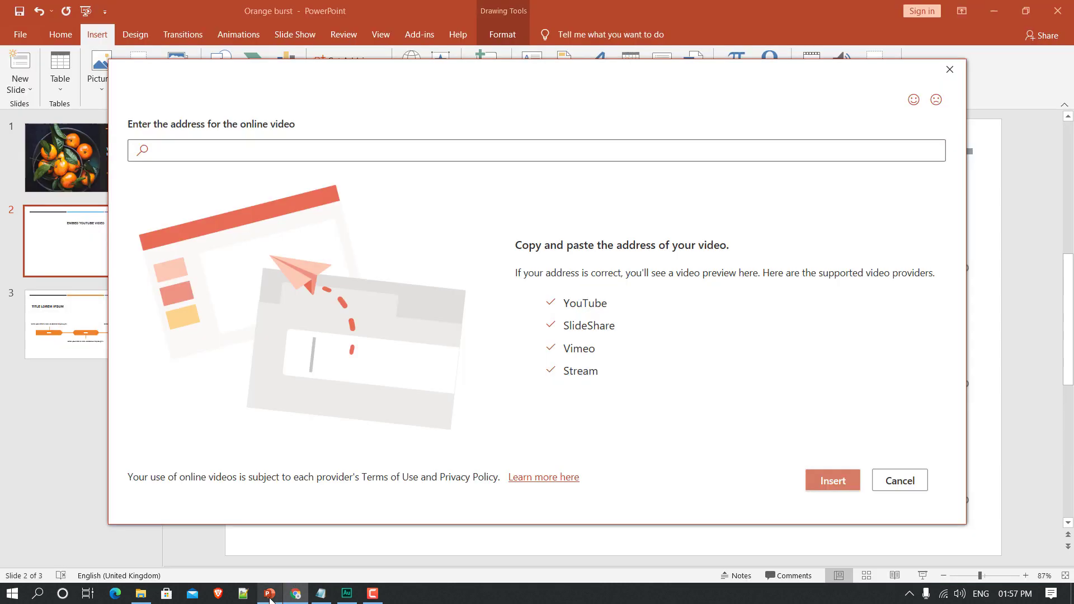
left_click(198, 149)
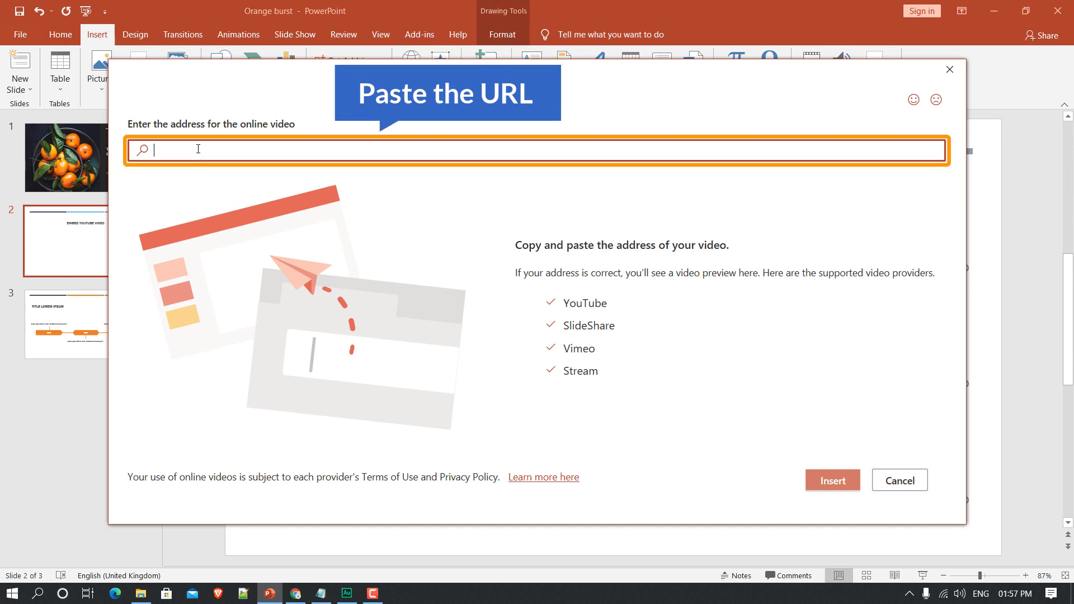
right_click(198, 149)
left_click(241, 209)
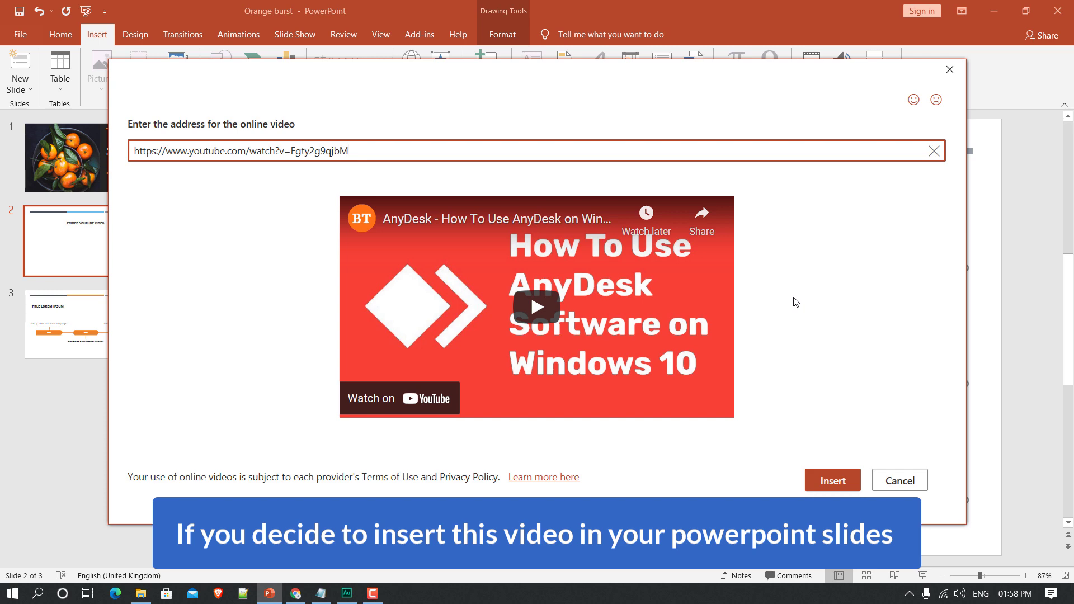
left_click(833, 481)
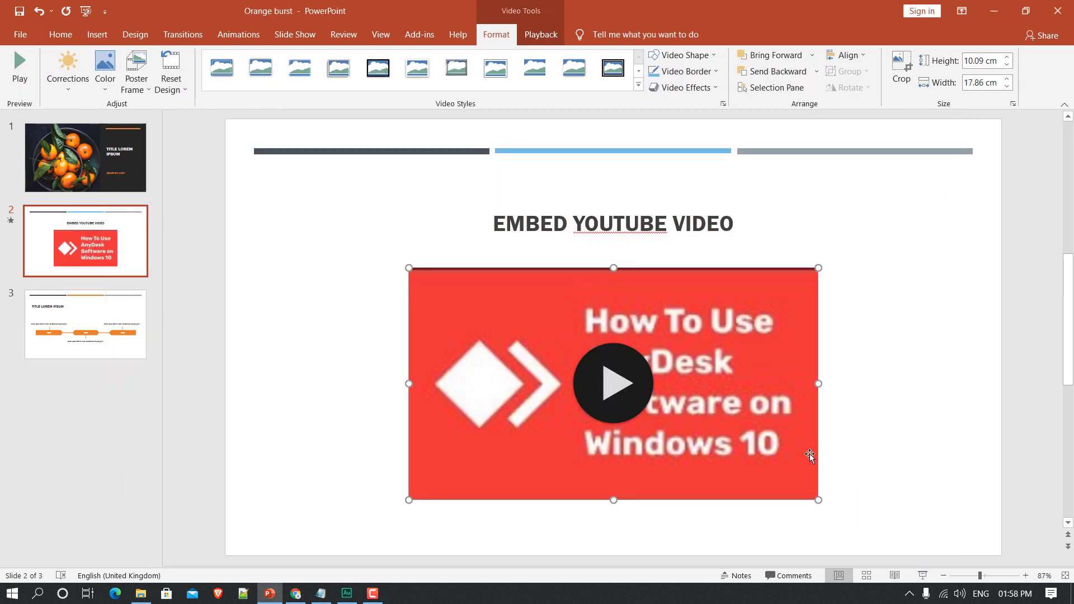
- Select the embedded video and open the Poster Frame choices on the video Format tab
left_click(875, 376)
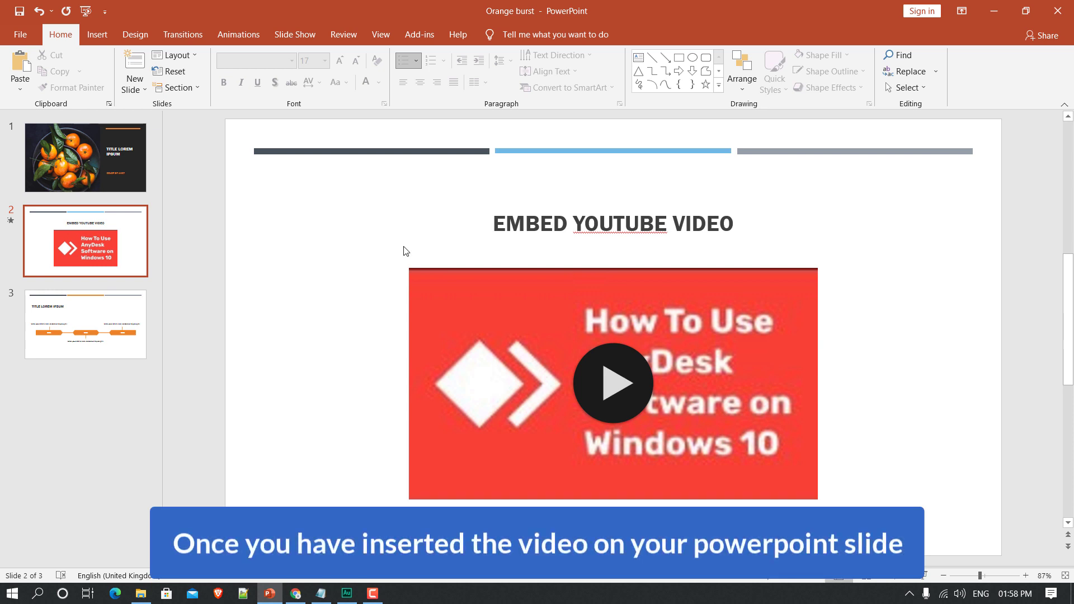
left_click(453, 301)
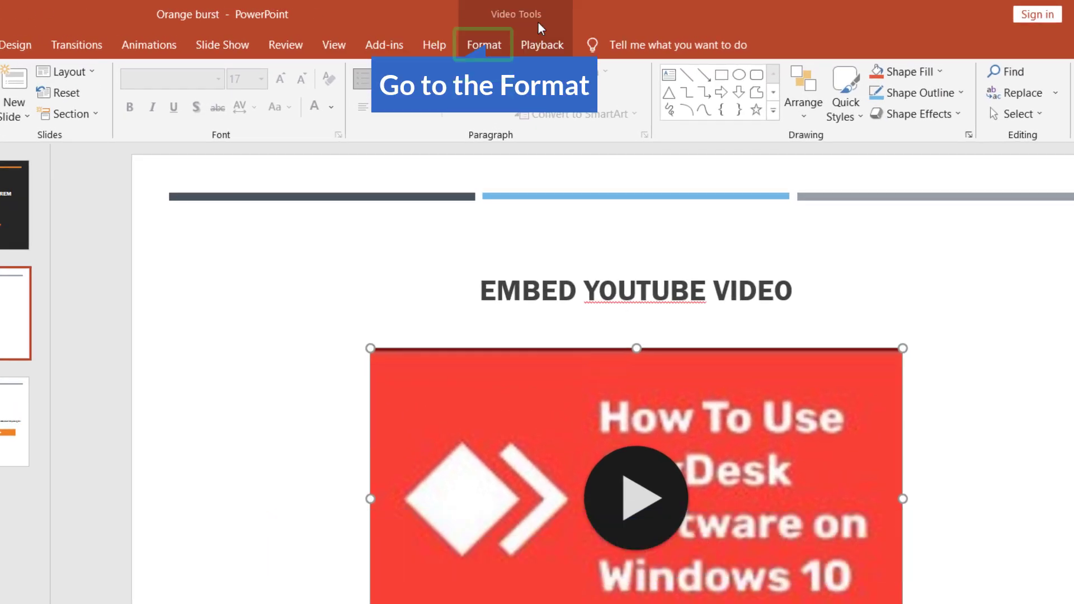
left_click(488, 49)
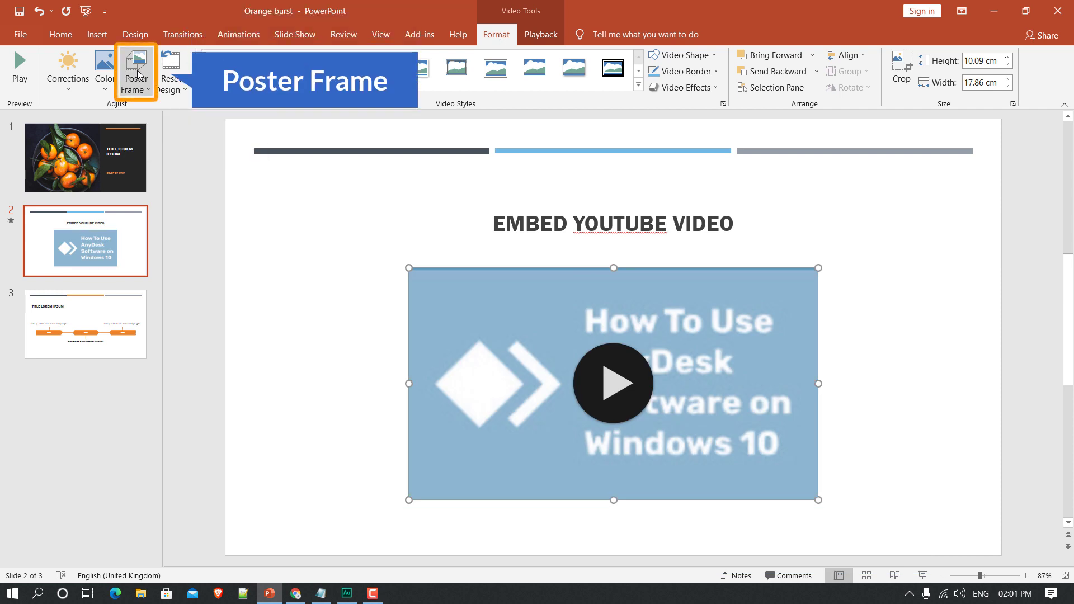
left_click(138, 73)
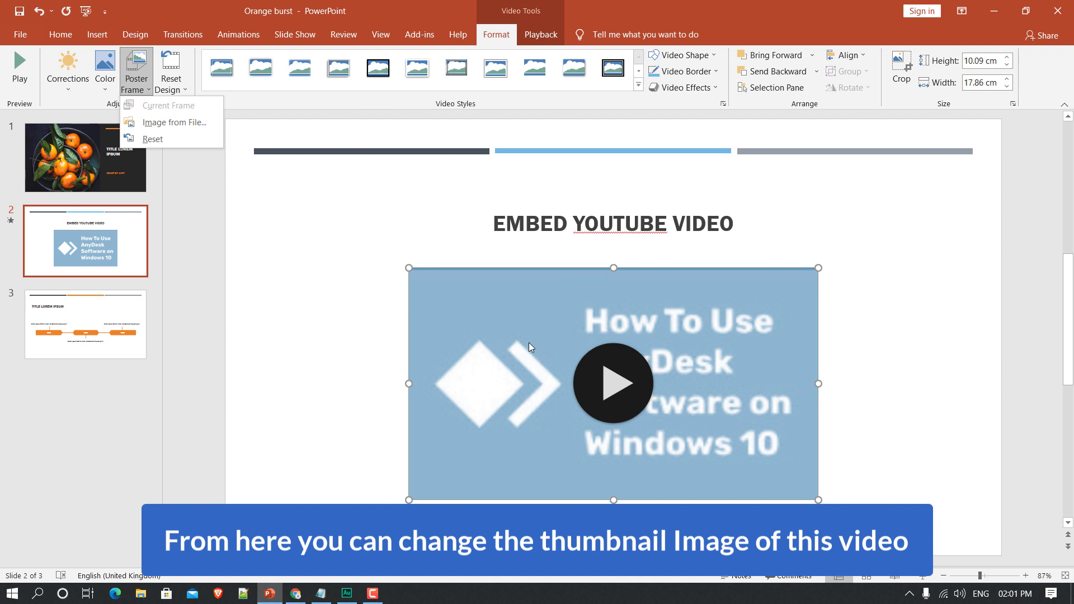
- Set woman-570883_1920 from the Downloads folder as the video's poster image
left_click(183, 124)
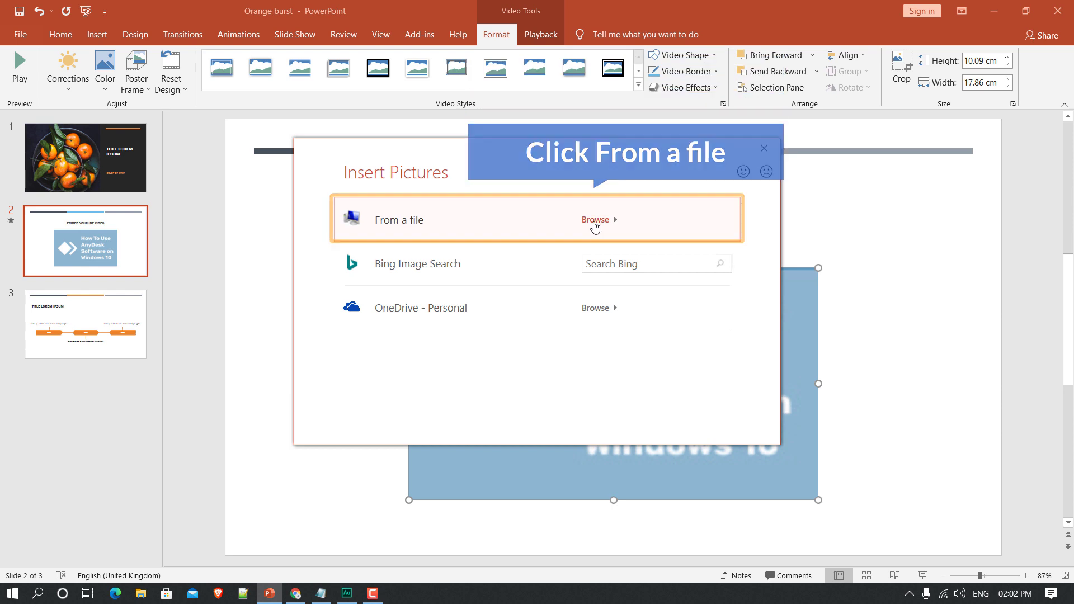
left_click(514, 224)
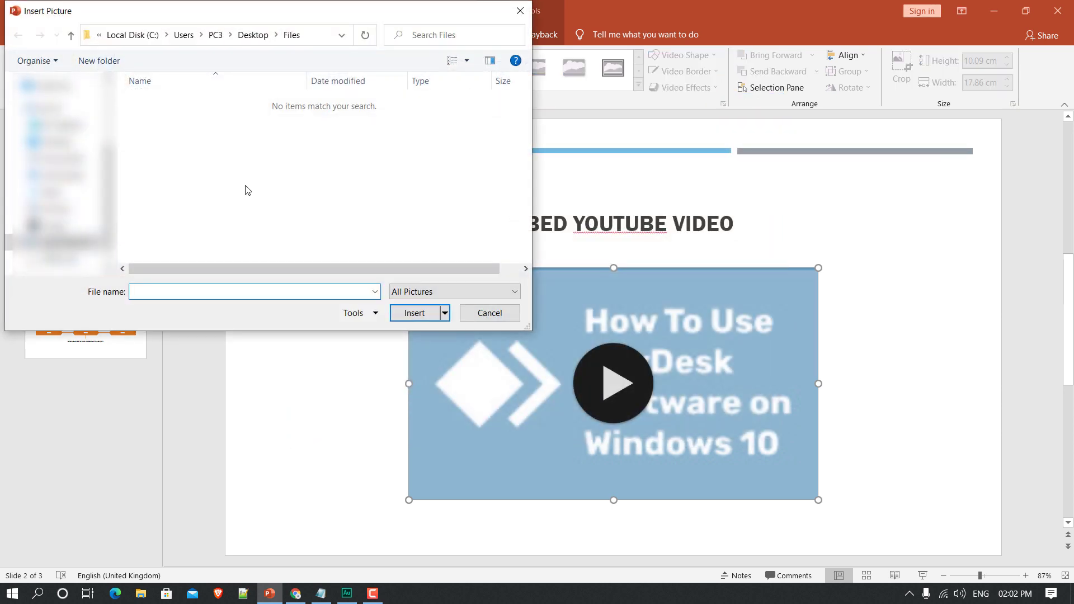
left_click(61, 178)
left_click(165, 139)
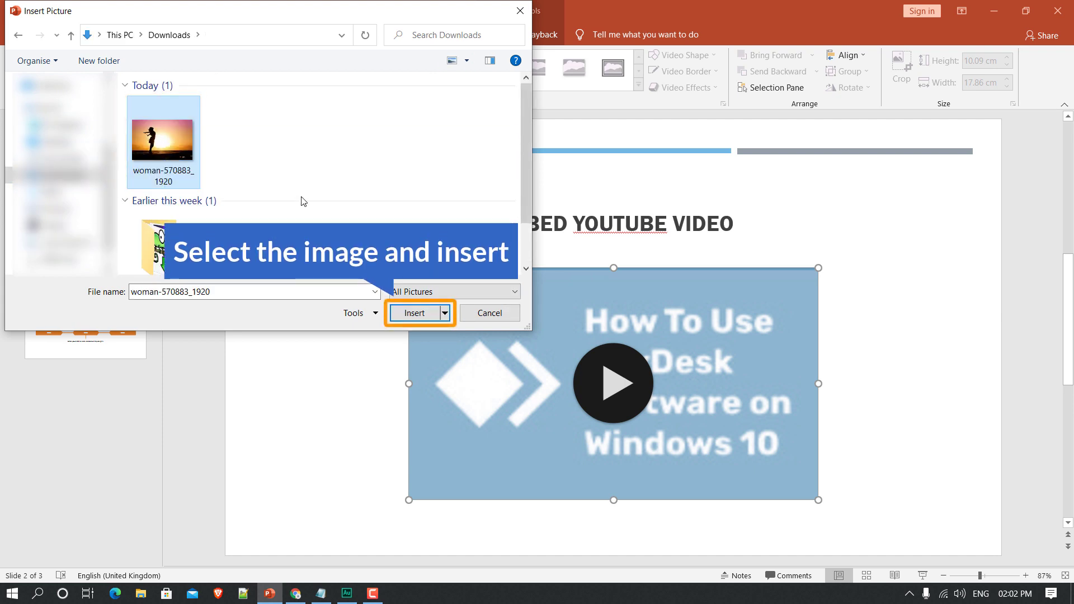
left_click(414, 315)
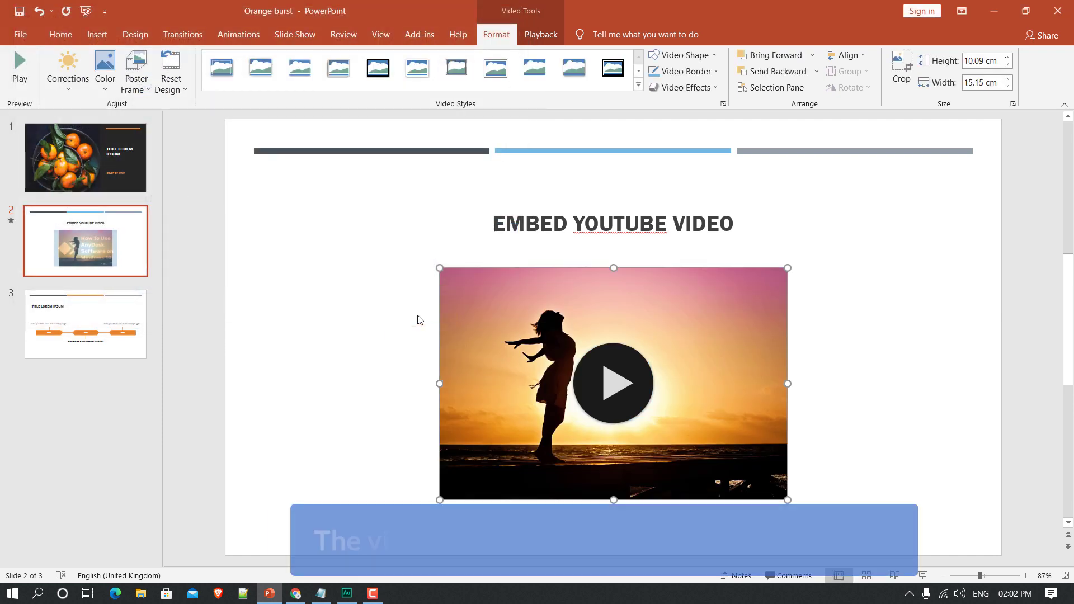
left_click(828, 385)
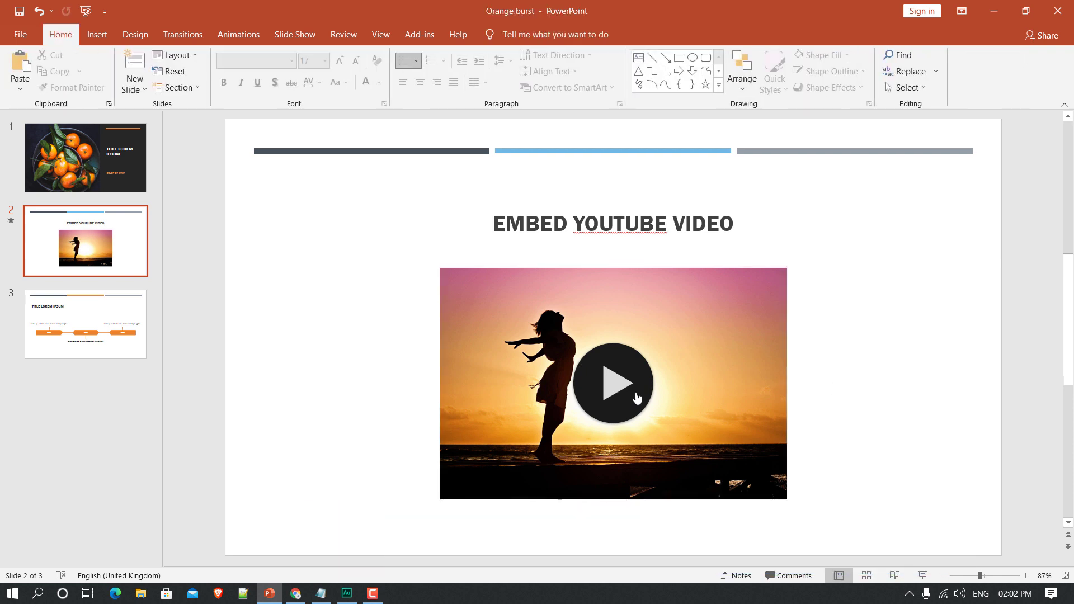
- Select the video and apply an option from the Reset Design menu
left_click(457, 336)
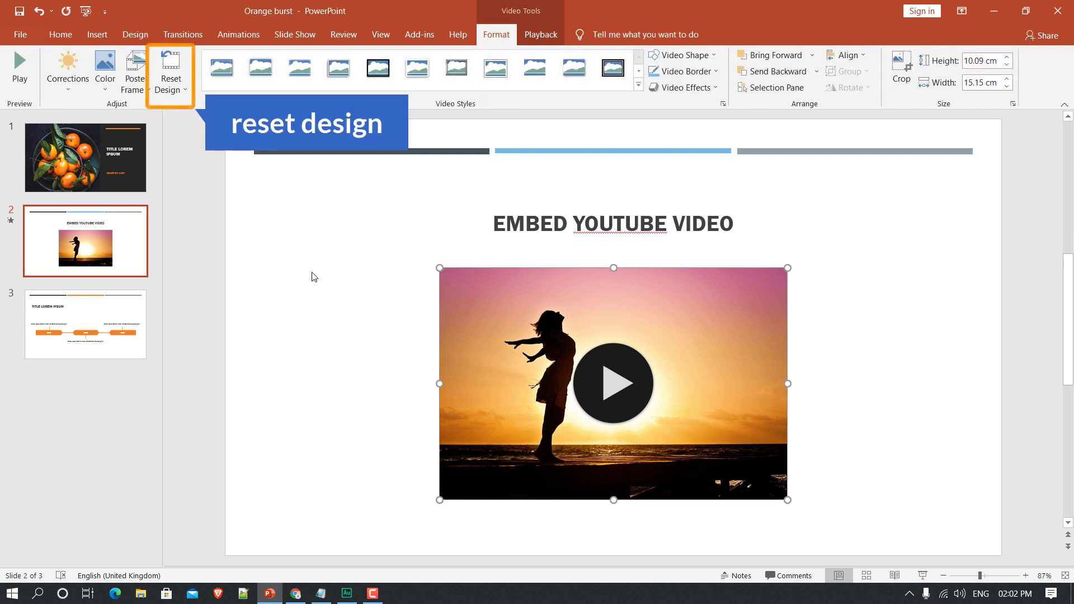
left_click(171, 77)
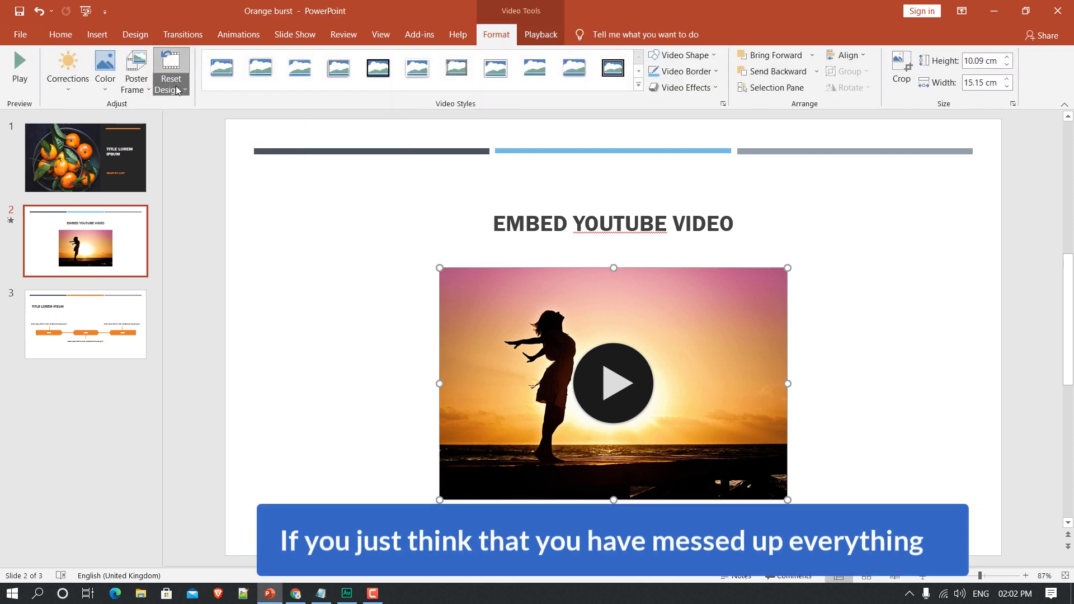
left_click(170, 90)
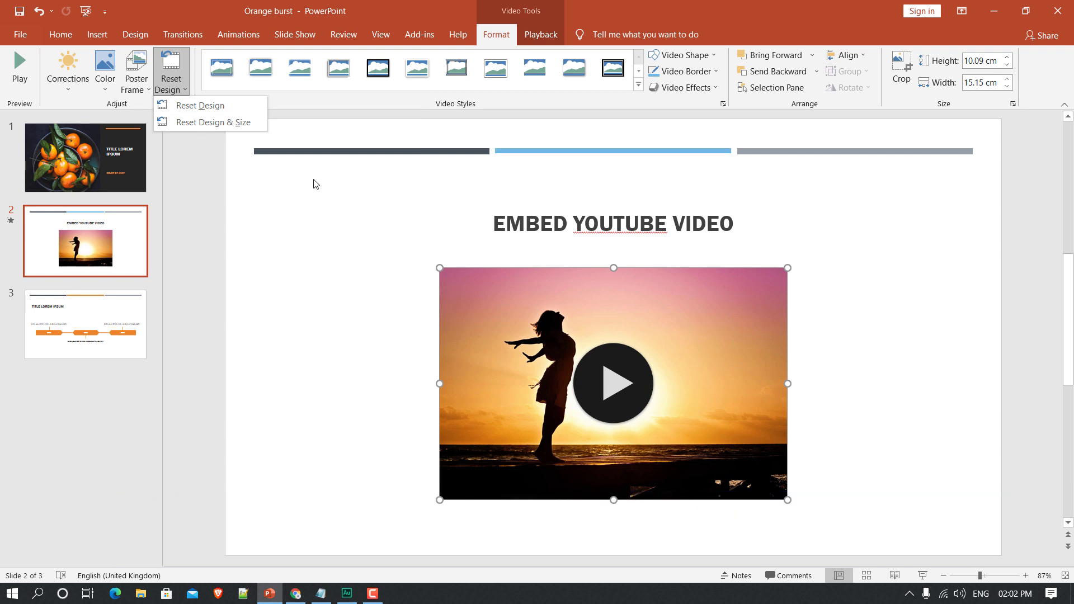
left_click(312, 103)
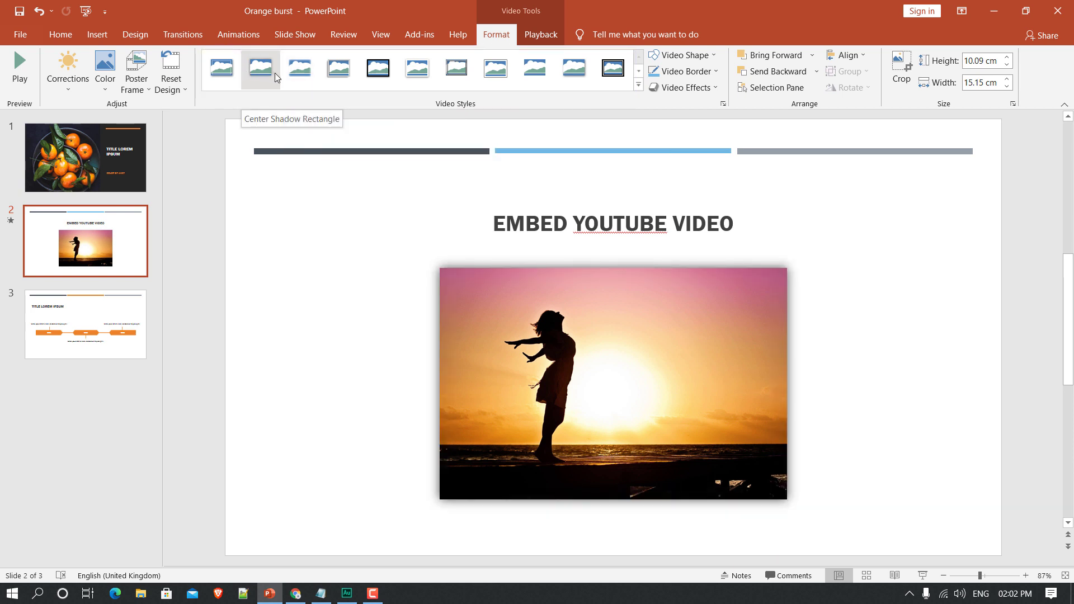
- Apply the Simple Frame, White video style to the video
left_click(420, 74)
left_click(396, 288)
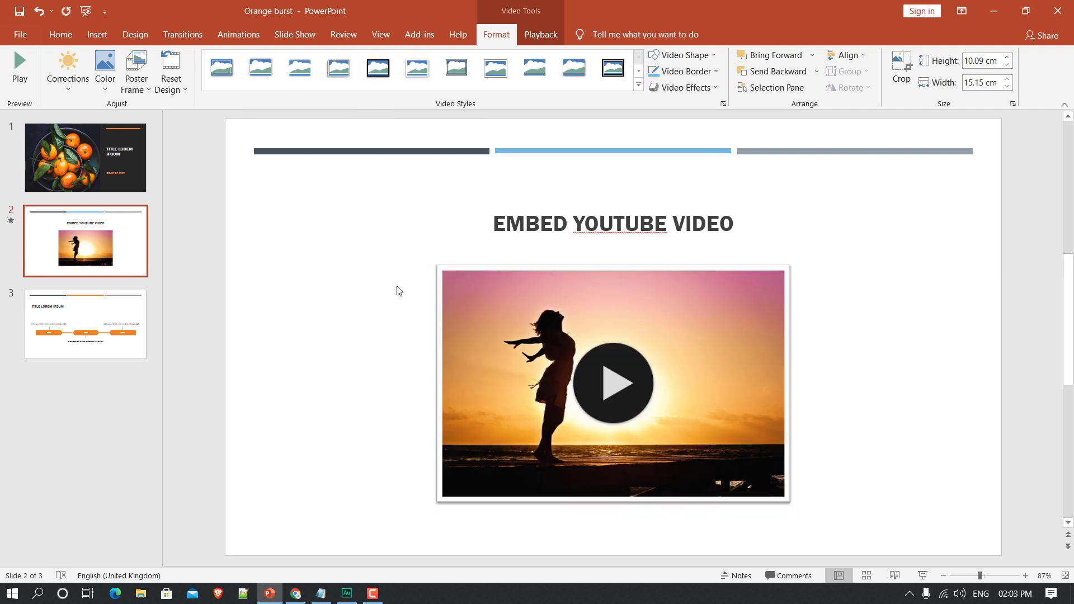
left_click(481, 318)
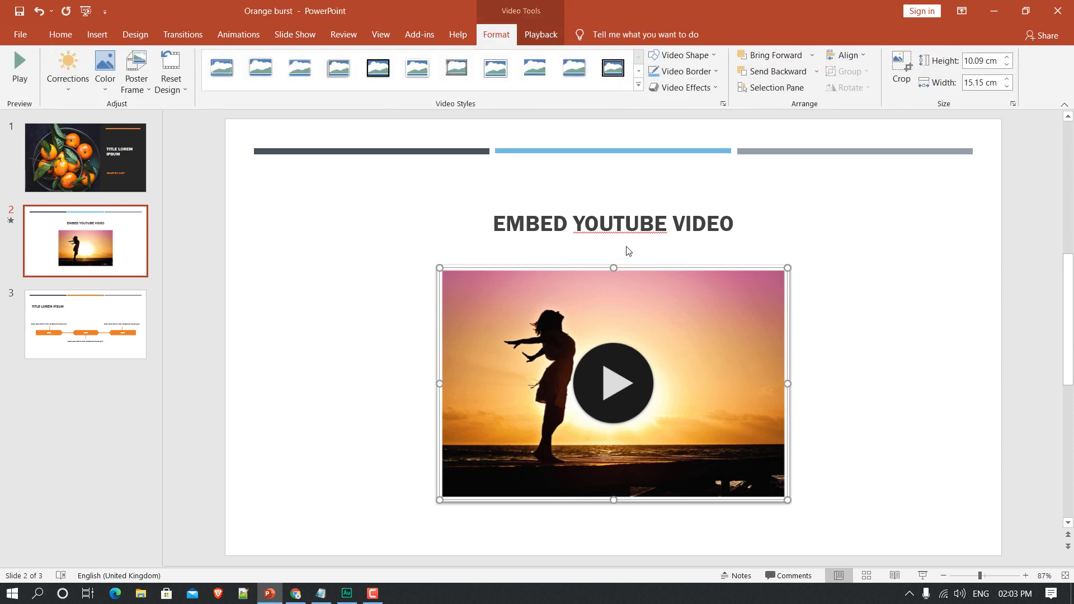
- Change the video's shape to a rounded rectangle
left_click(715, 55)
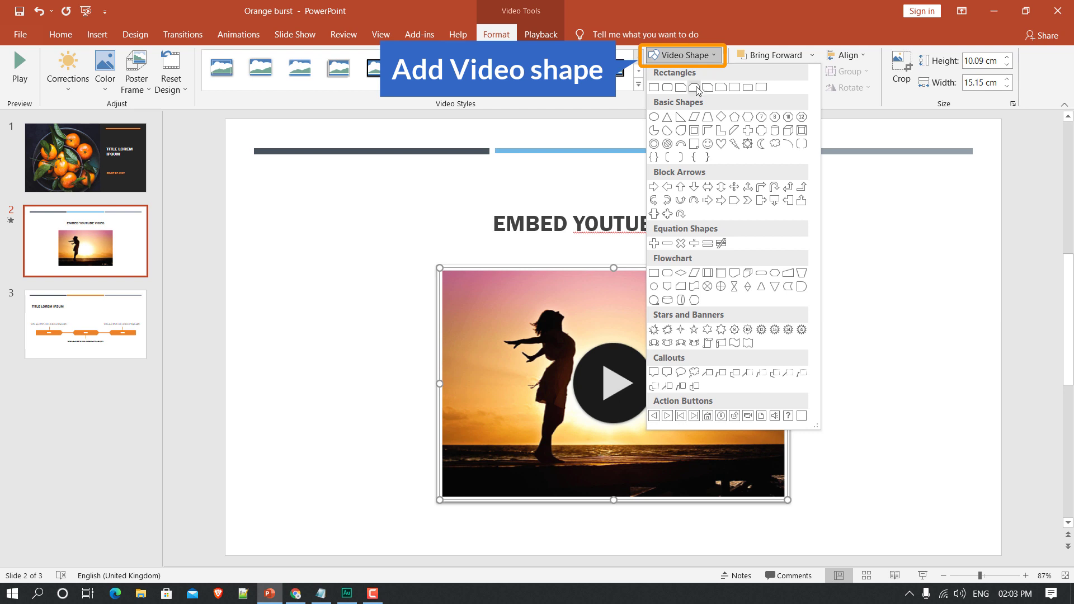
left_click(667, 87)
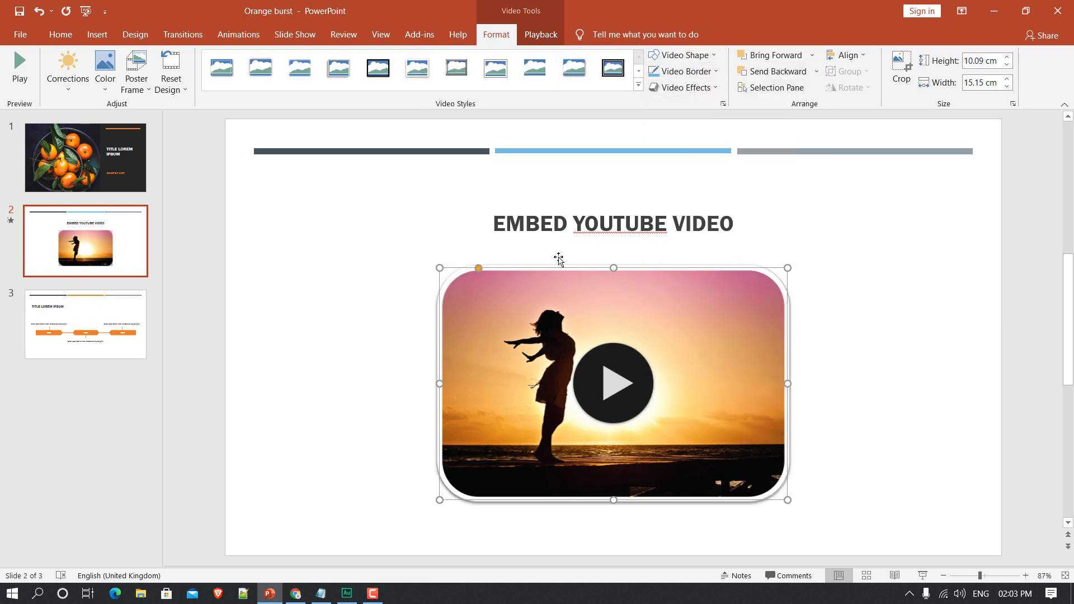
left_click(377, 340)
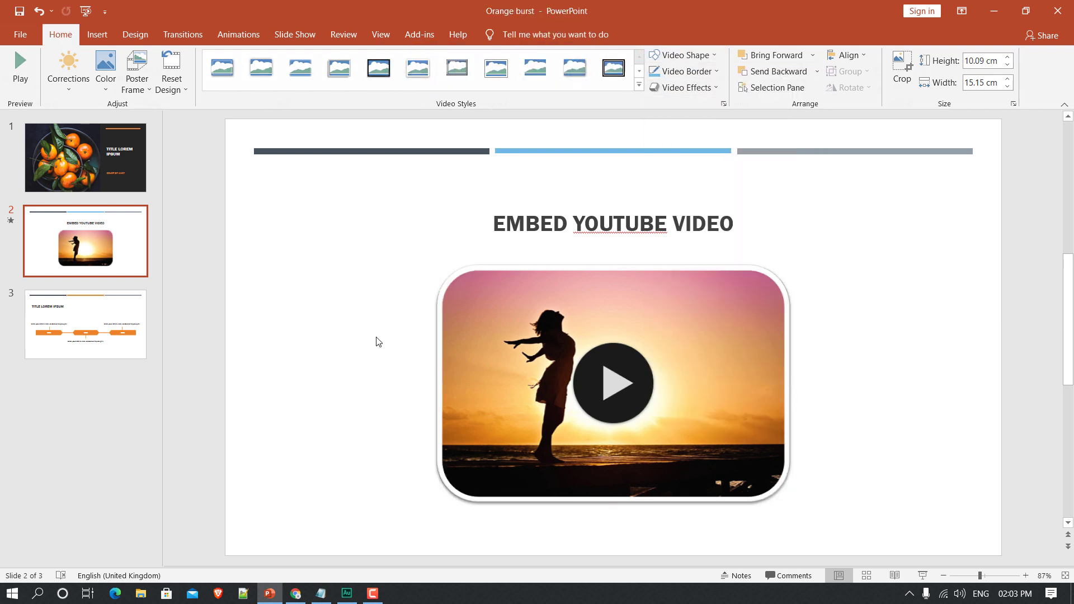
left_click(529, 328)
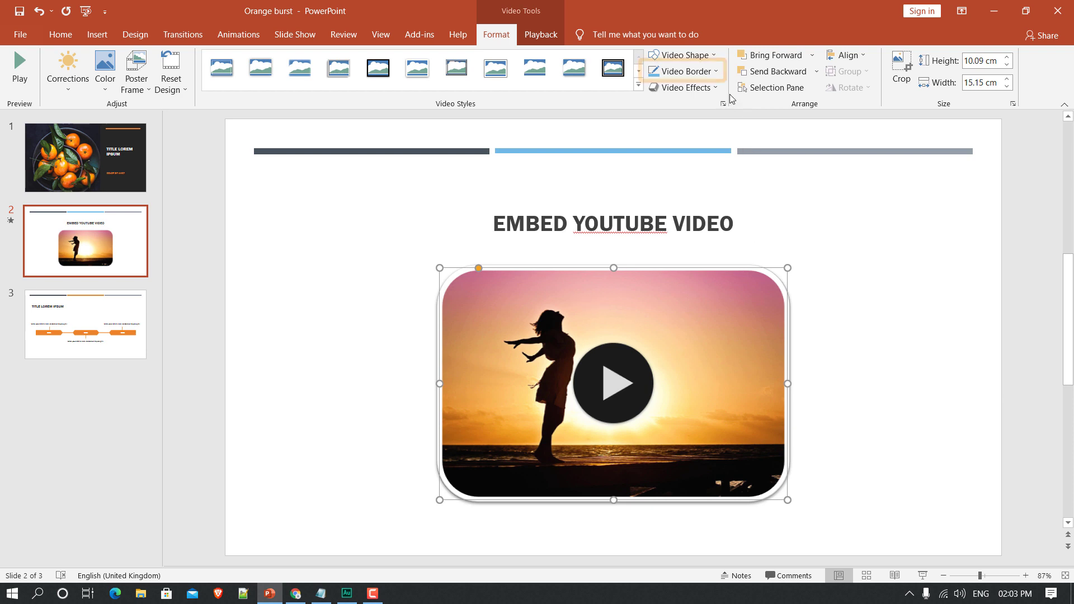
left_click(684, 72)
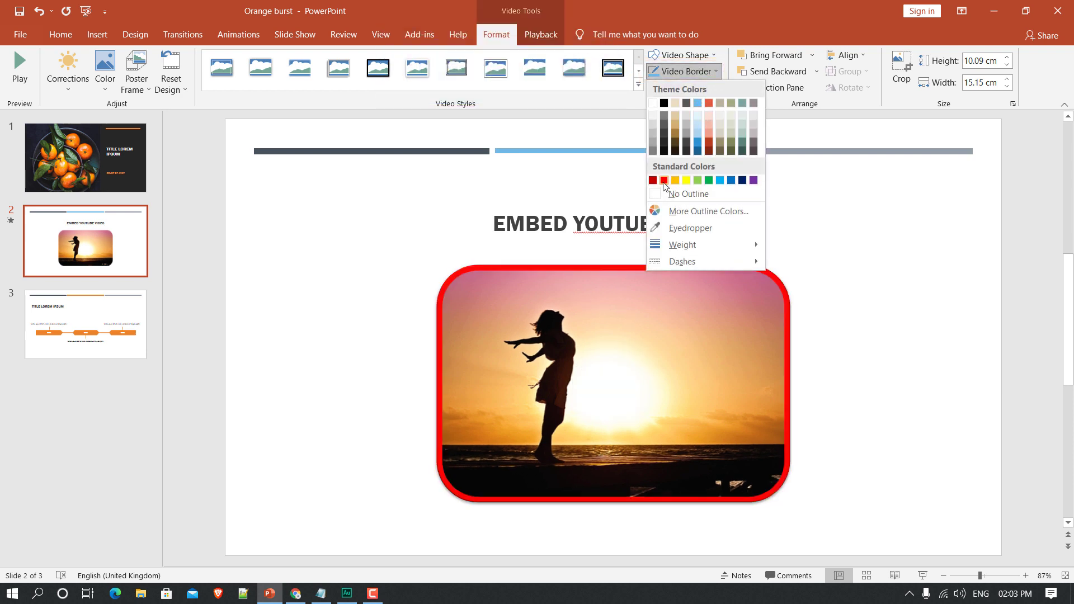
- Give the video a green border and change its shape back to a plain rectangle
left_click(709, 180)
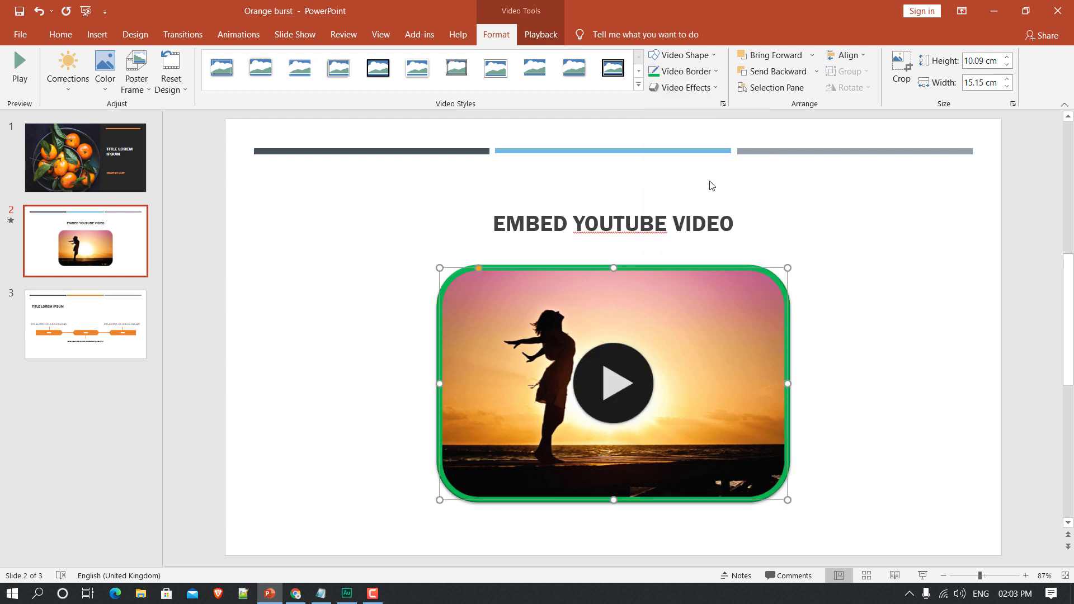
left_click(688, 55)
left_click(652, 87)
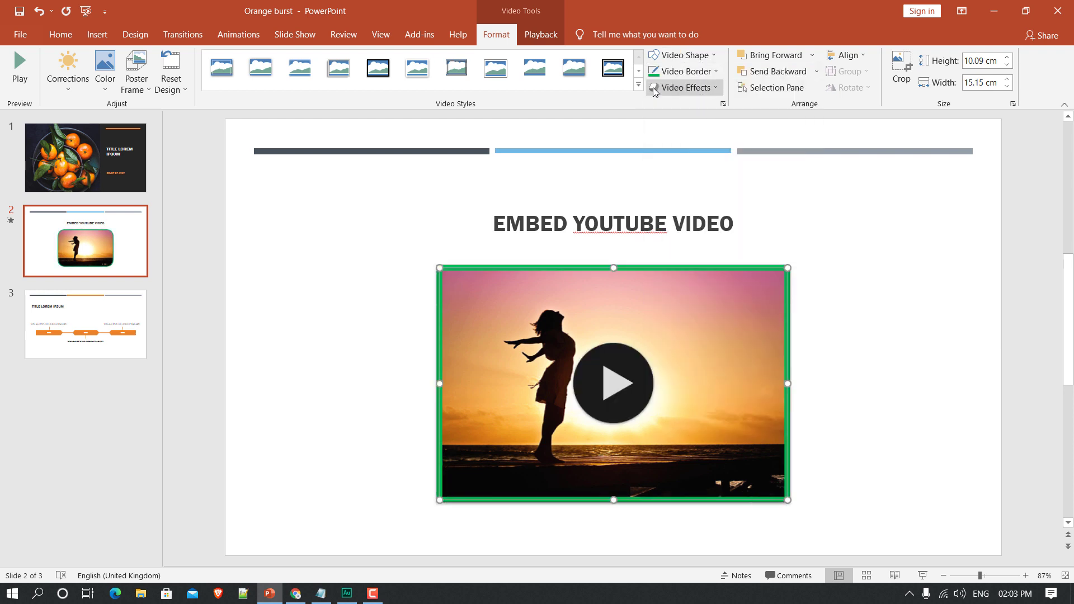
left_click(703, 89)
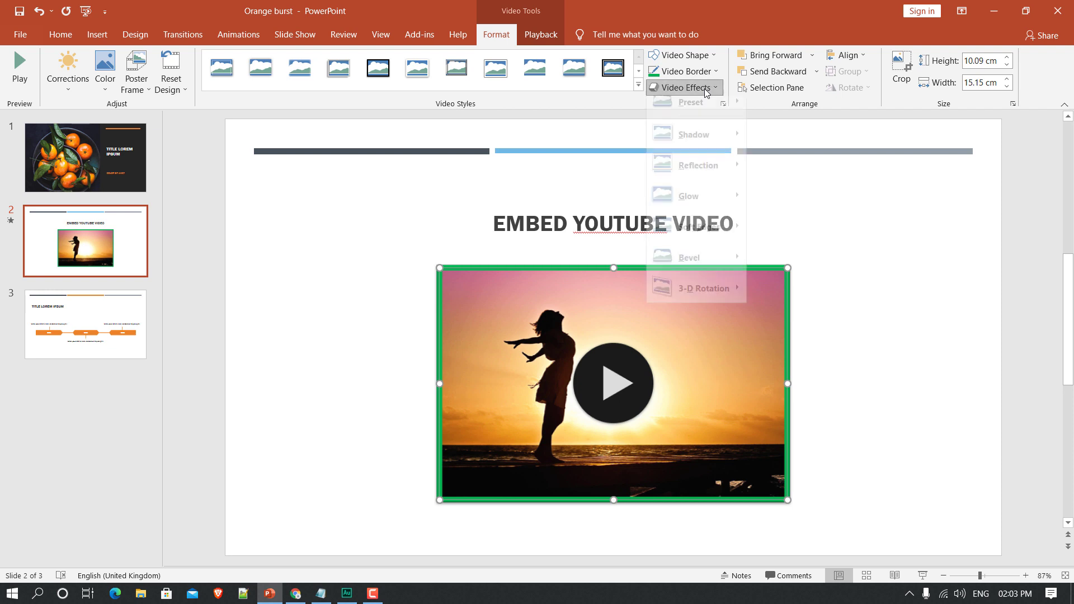
mouse_move(695, 127)
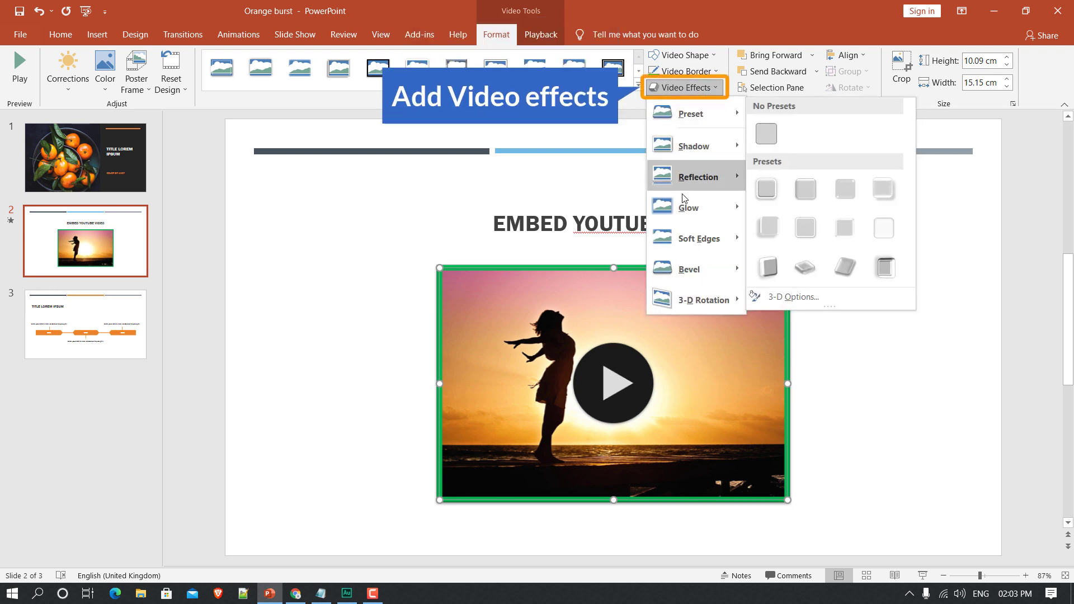
left_click(615, 135)
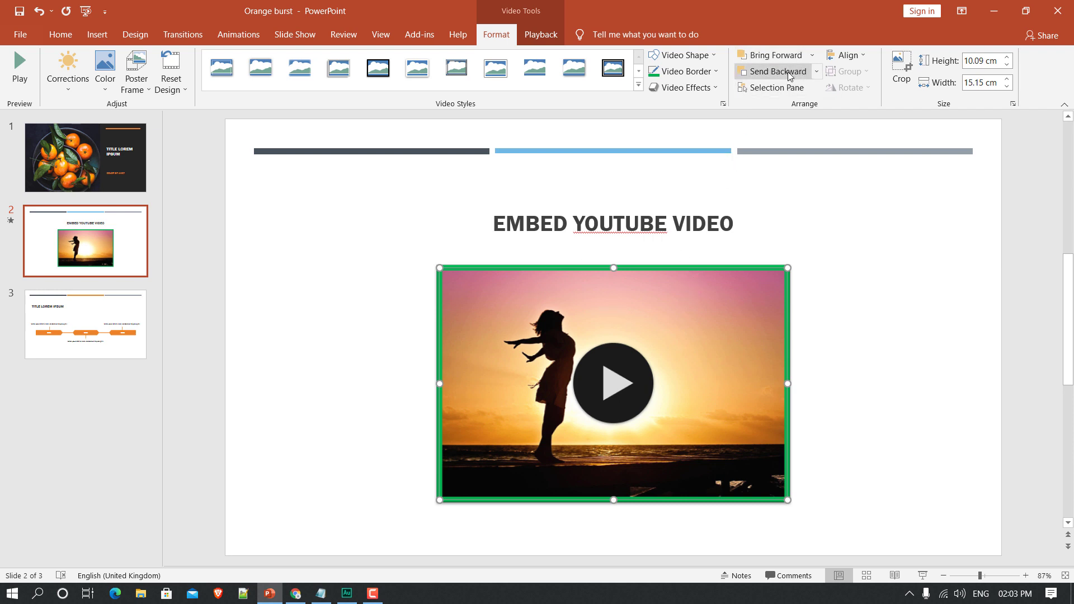
- Try left and right alignment, then centre the video horizontally on the slide
left_click(856, 59)
left_click(865, 73)
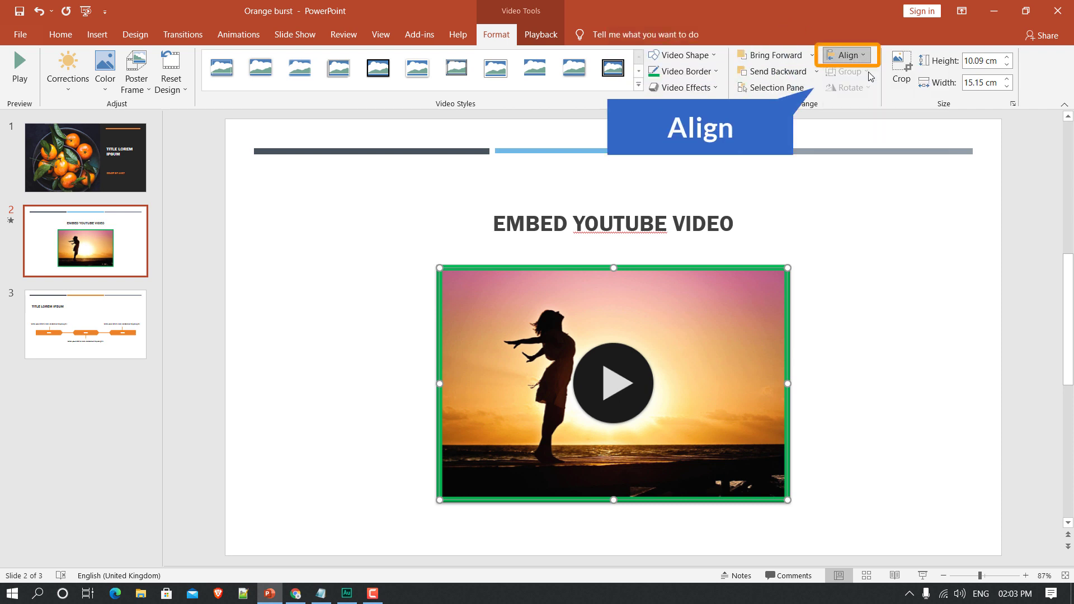
left_click(862, 56)
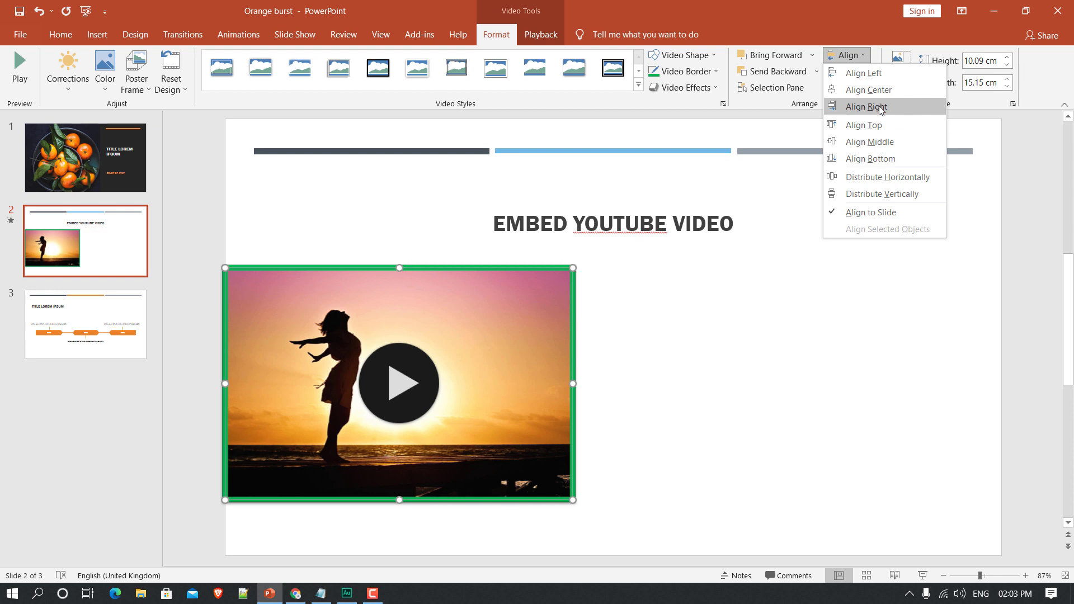
left_click(880, 107)
left_click(858, 57)
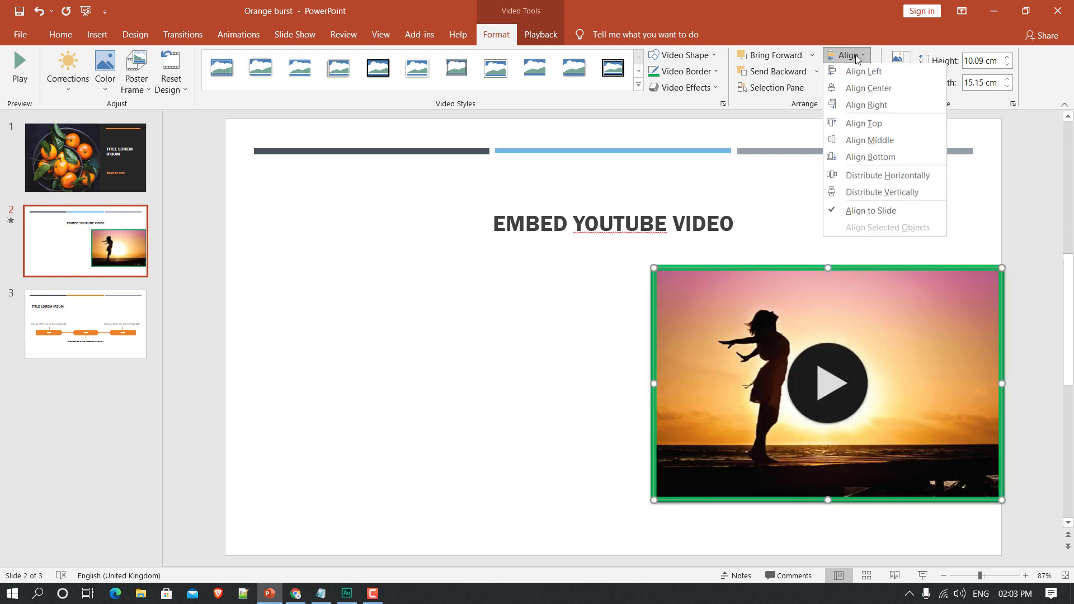
left_click(860, 91)
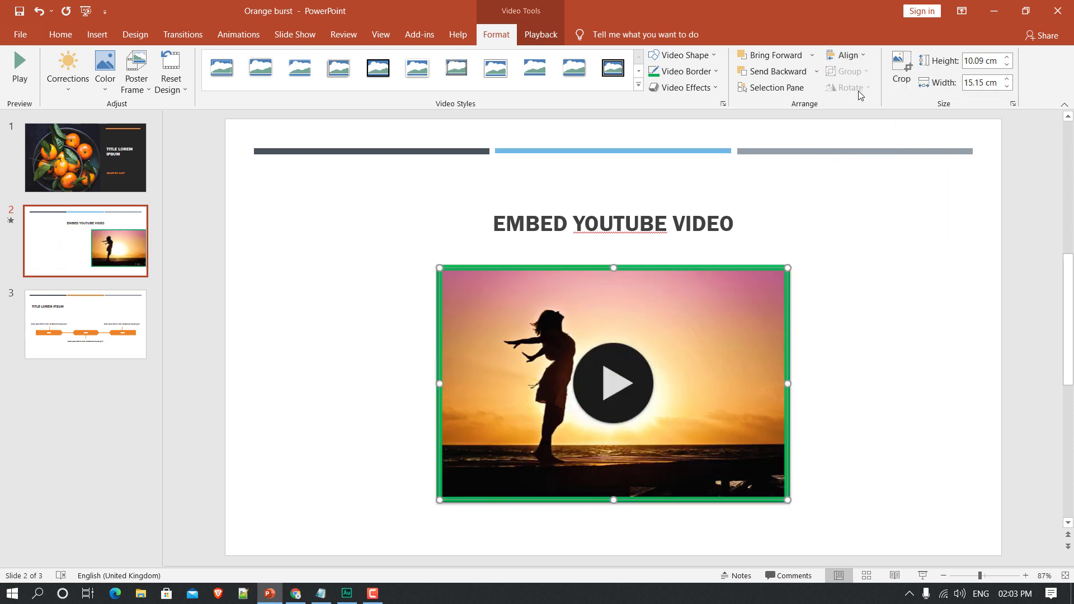
- Crop the video's top-left and move it up beneath the title
left_click(902, 66)
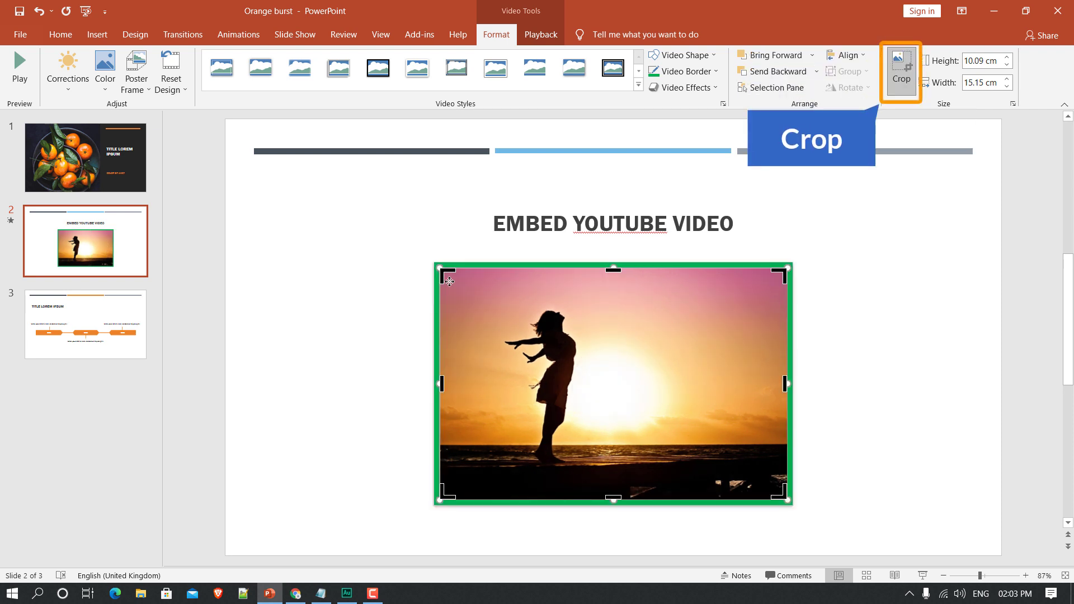
left_click_drag(446, 277, 540, 353)
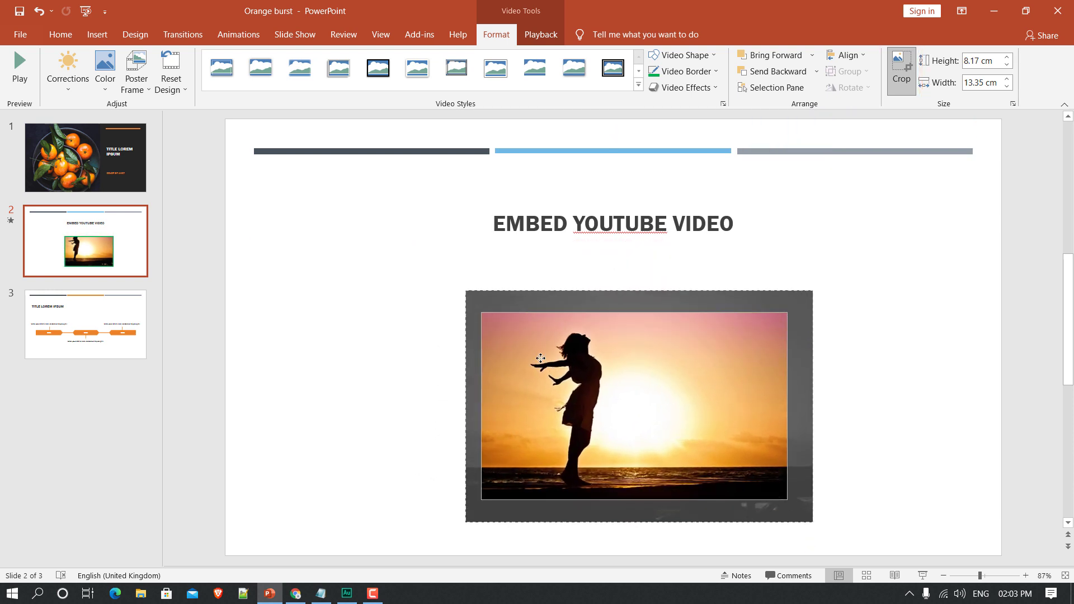
left_click(849, 416)
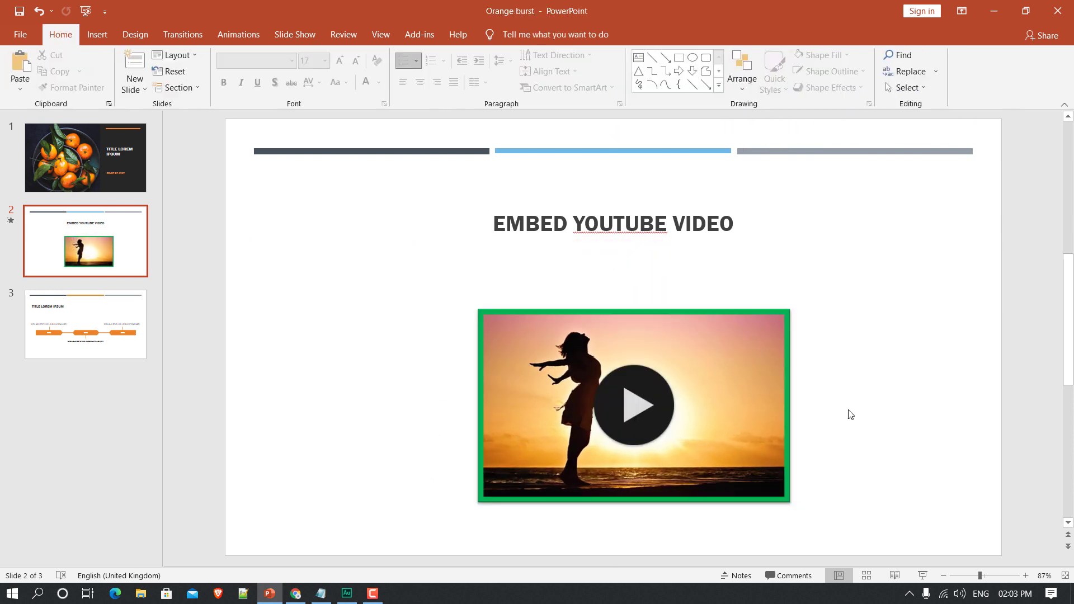
left_click_drag(706, 401, 678, 365)
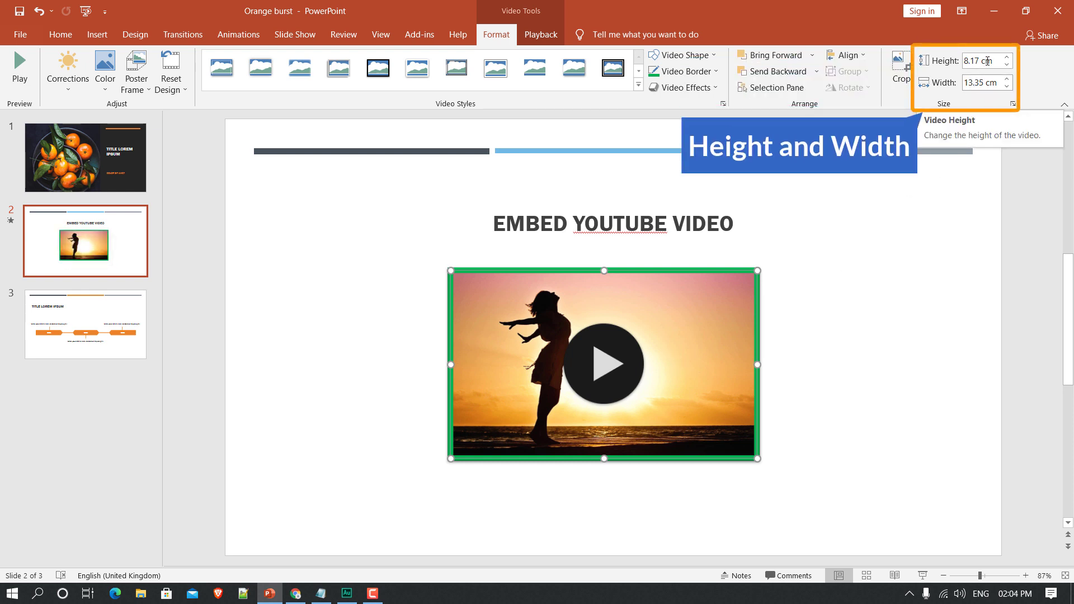
- Enlarge the video to 12.41 × 21.4 cm with the size spinners and sizing handles
left_click(1006, 58)
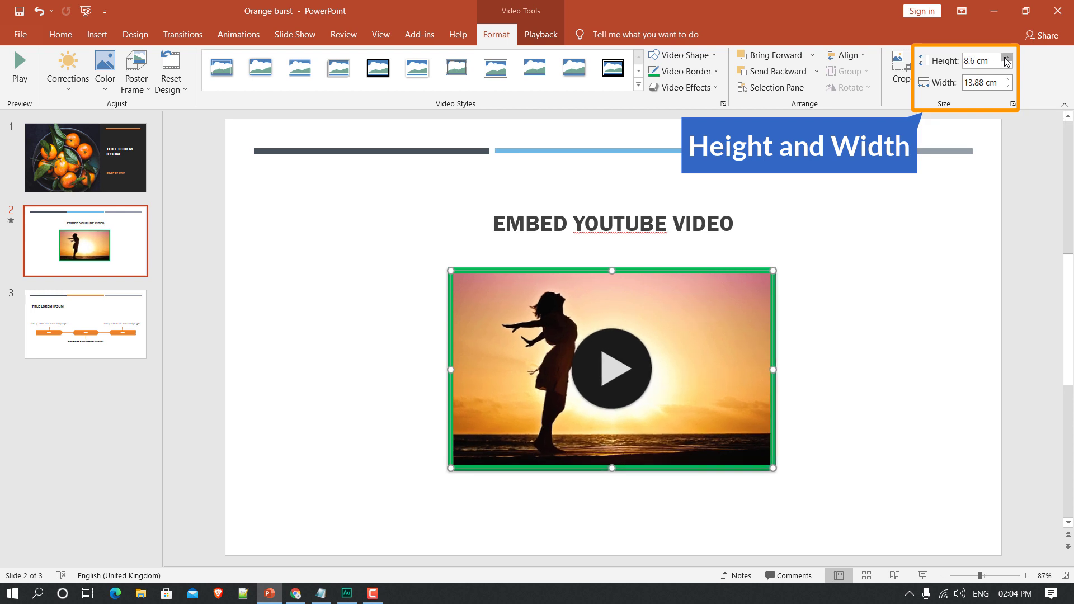
left_click(1006, 88)
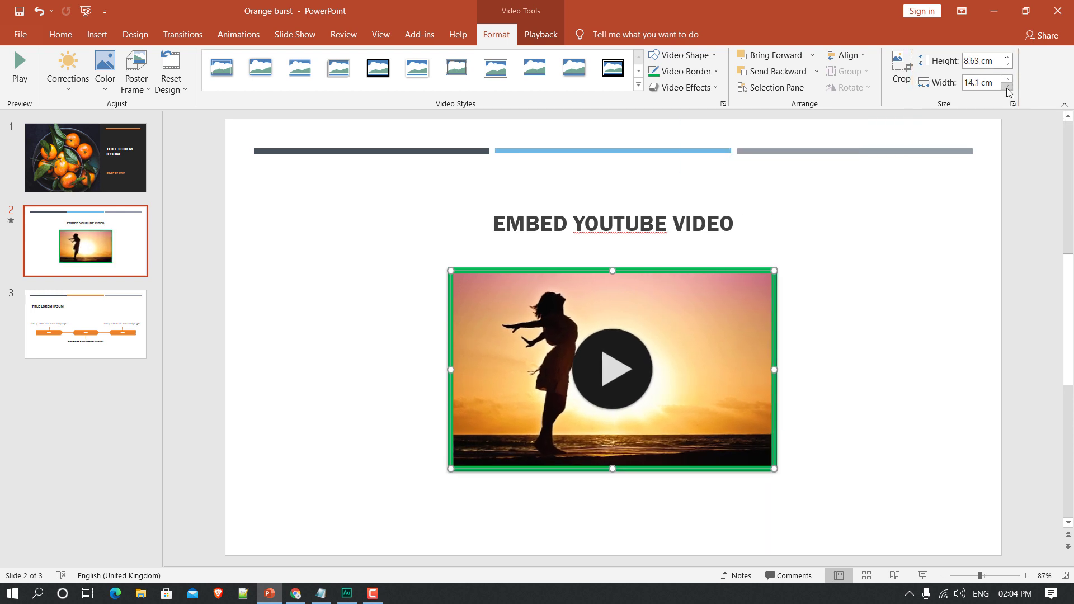
left_click(1010, 79)
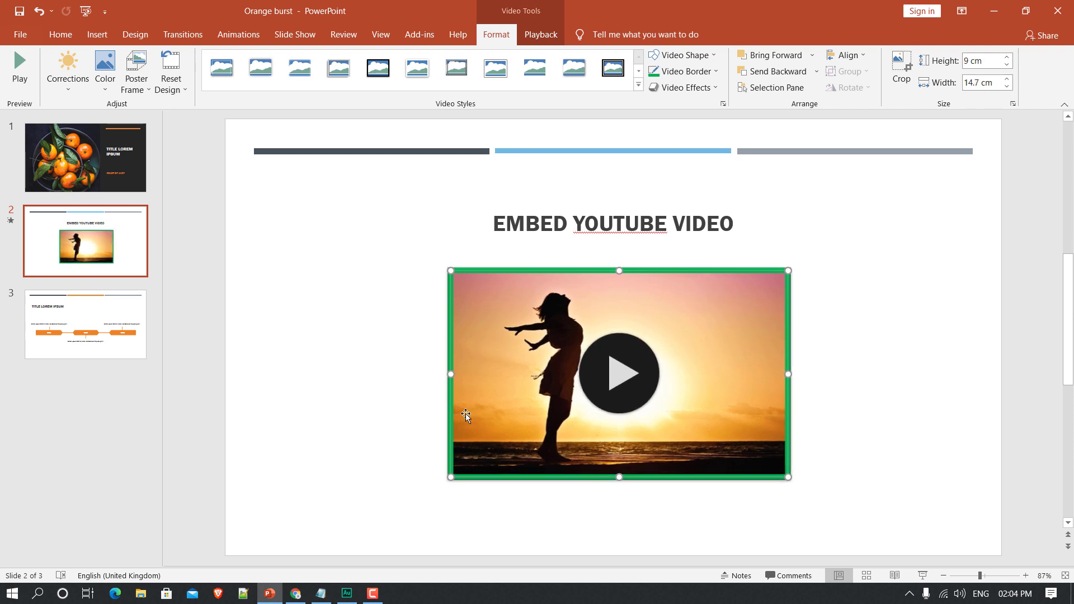
left_click_drag(451, 374, 393, 368)
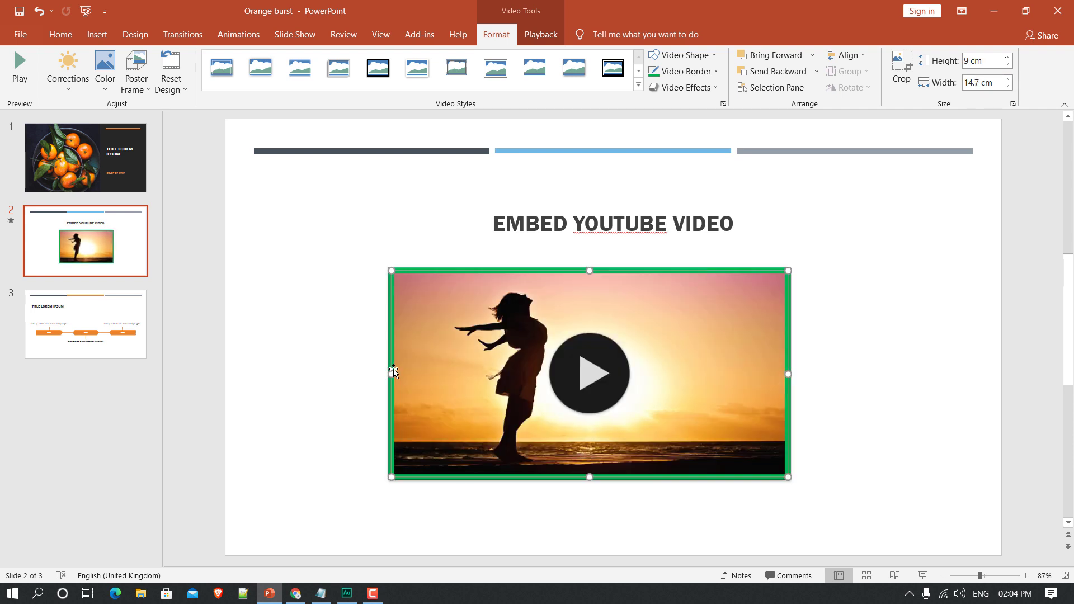
left_click_drag(594, 255, 591, 250)
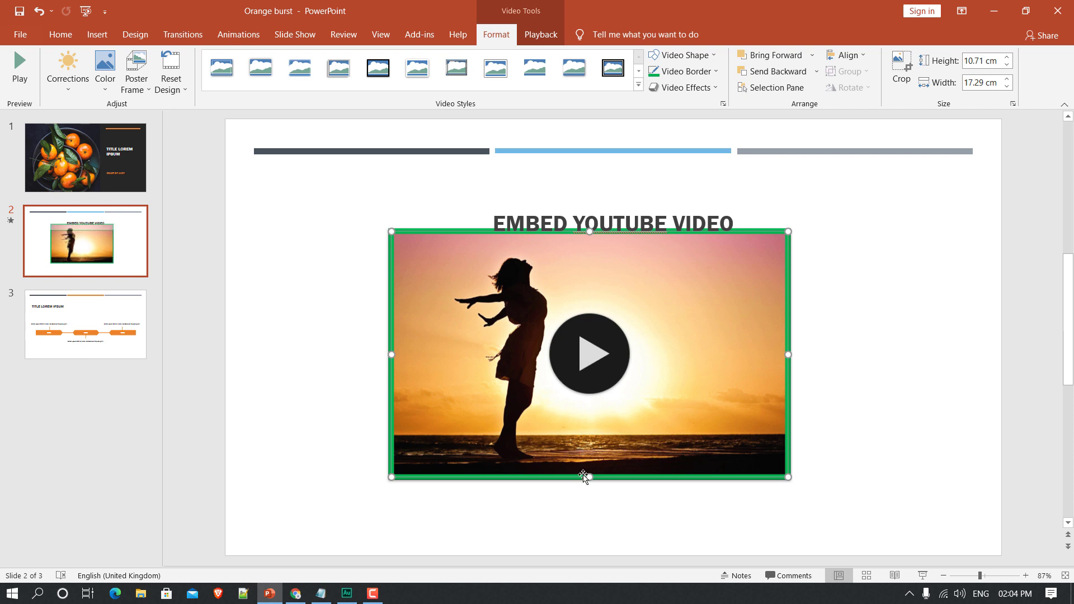
left_click_drag(585, 500, 583, 518)
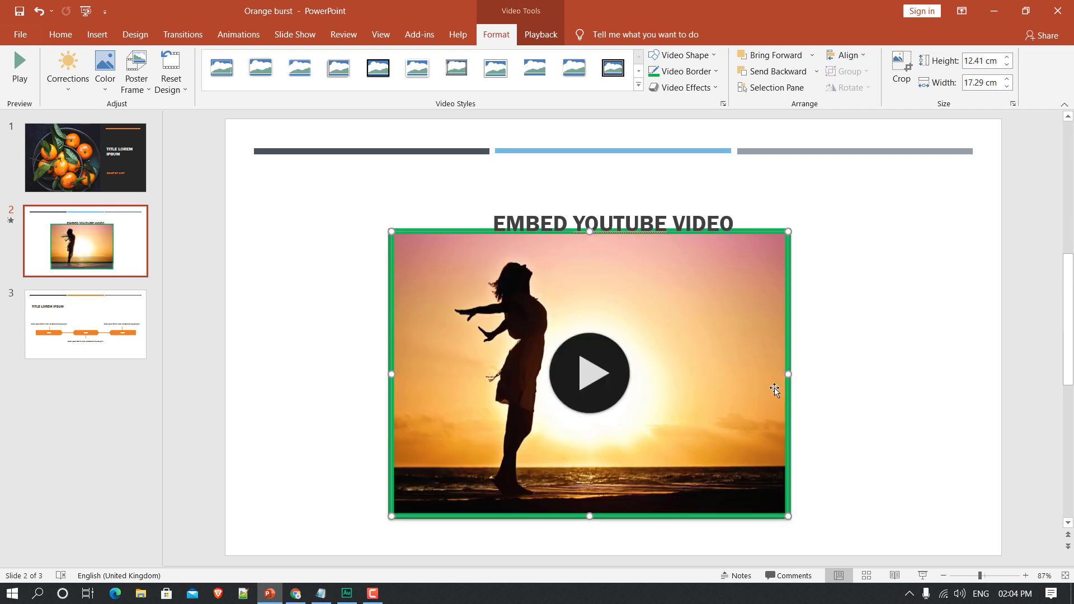
left_click_drag(789, 374, 883, 372)
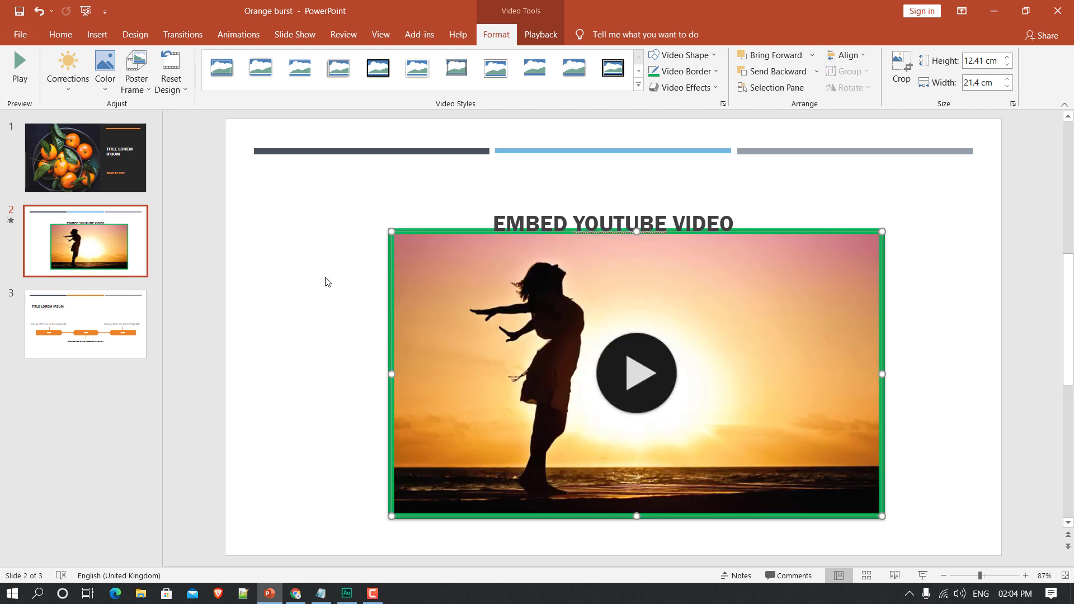
- Test-play the video, save it to the Desktop as 'Title Lorem Ipsum', and close PowerPoint
left_click(646, 385)
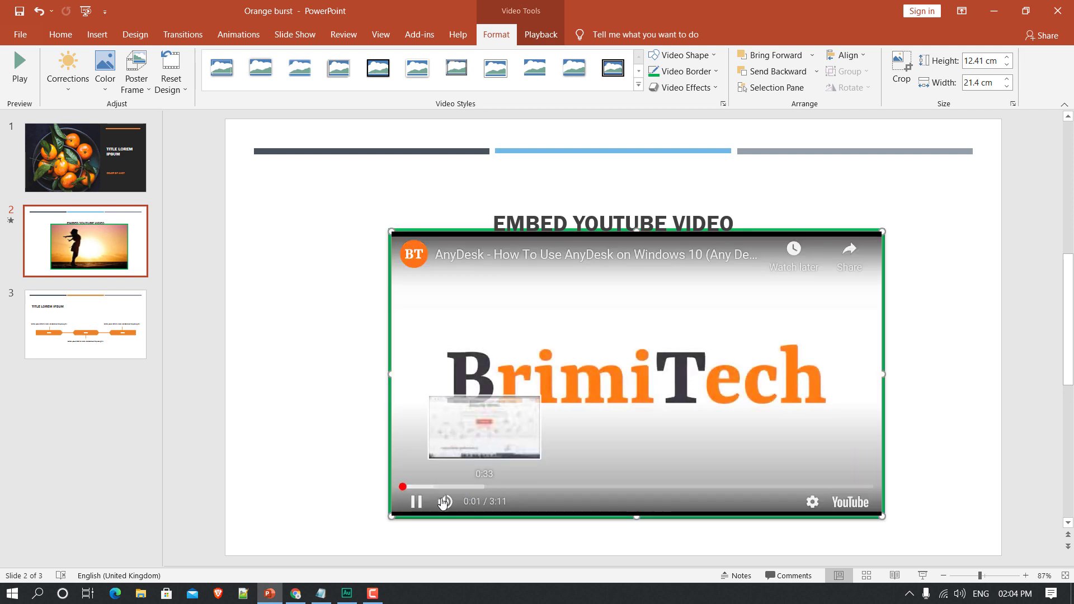
left_click(416, 502)
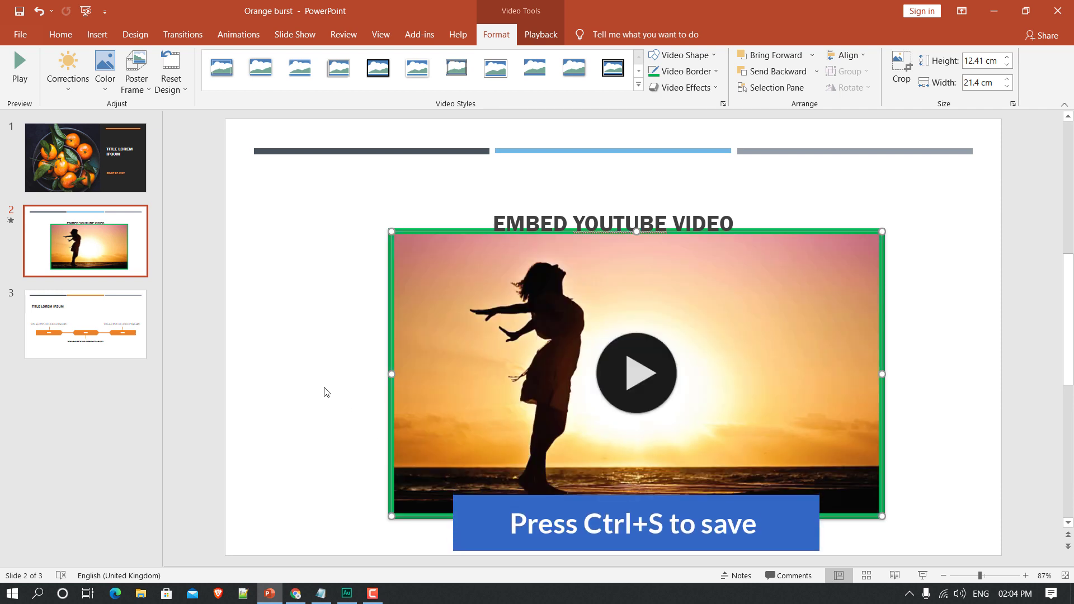
key("ctrl+s")
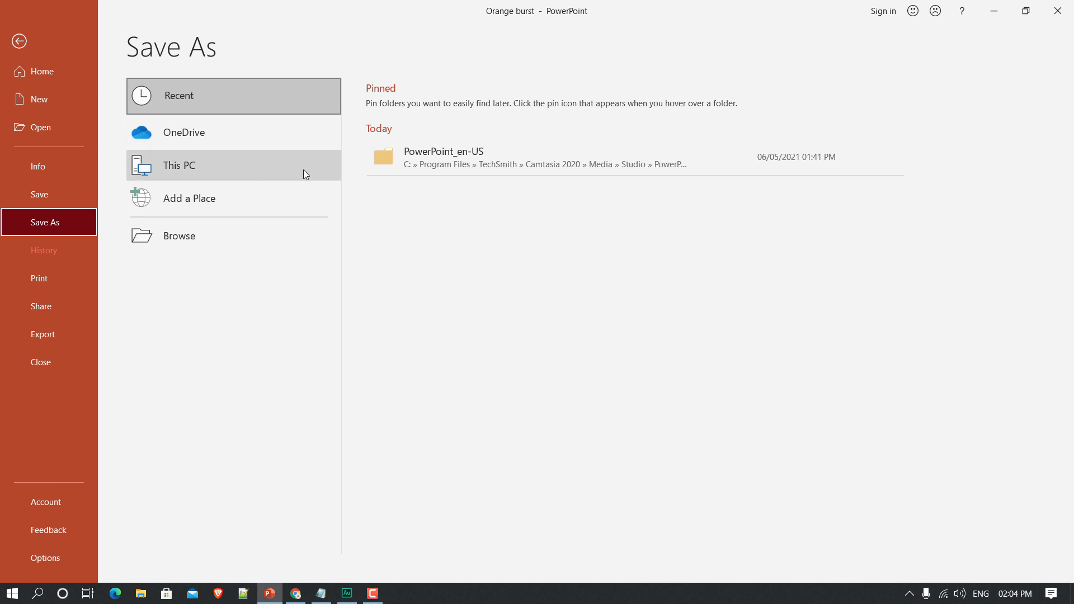
left_click(271, 167)
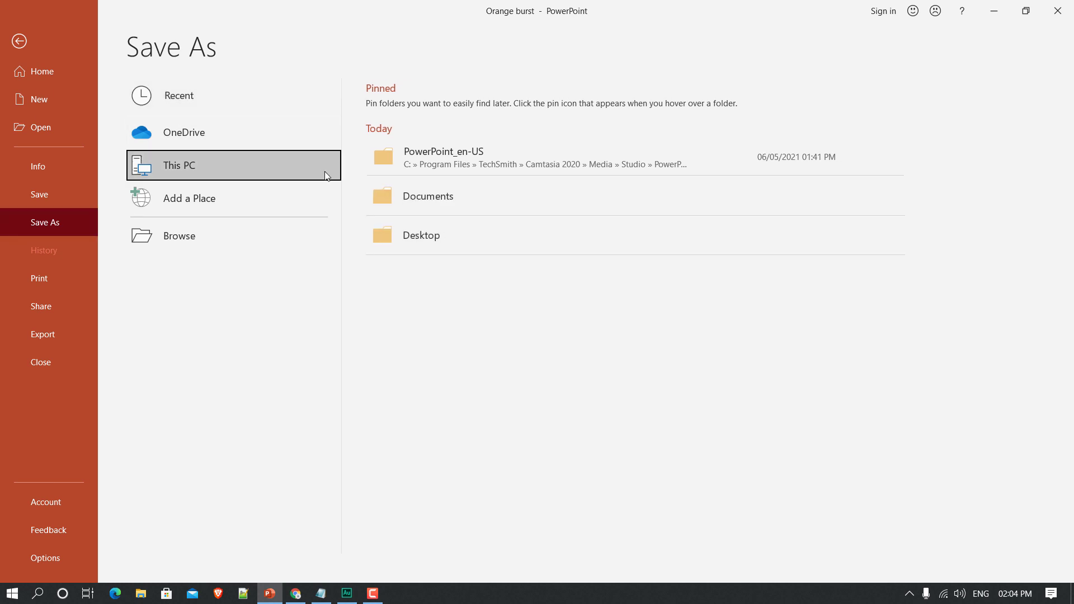
left_click(438, 241)
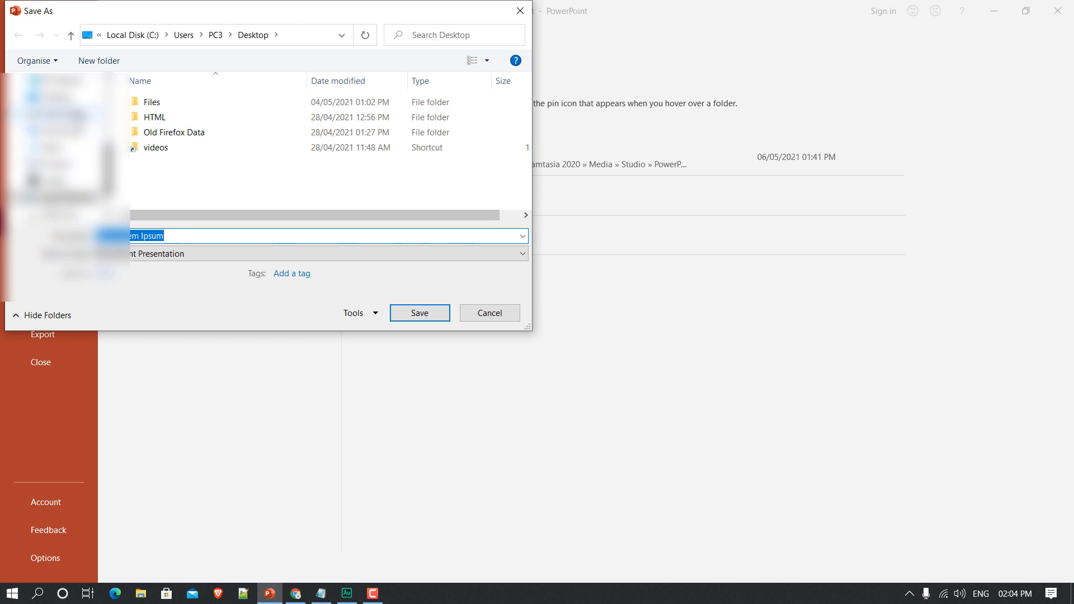
left_click(415, 320)
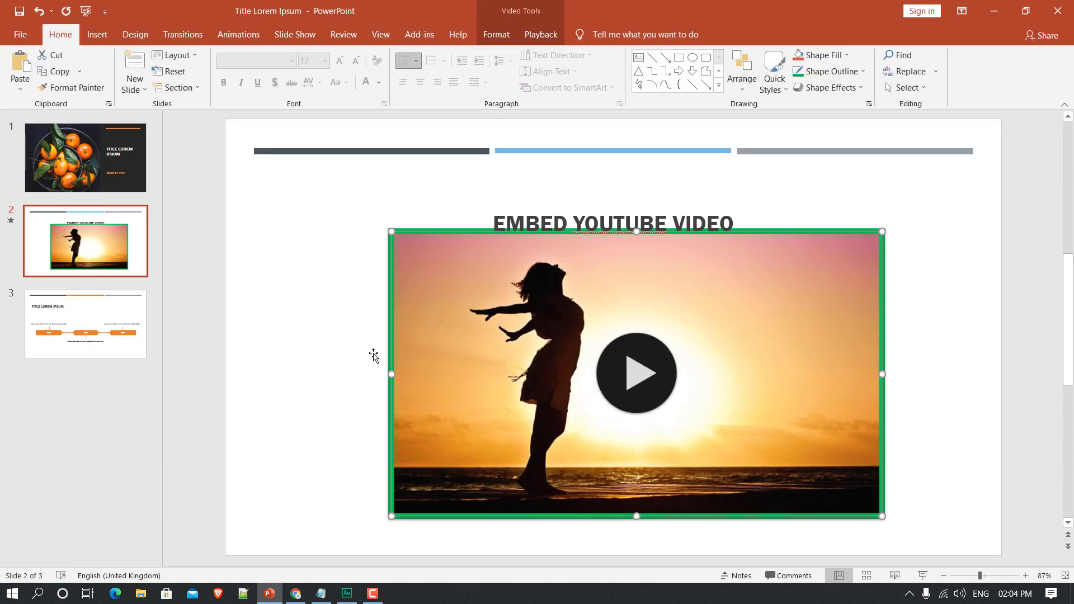
left_click(307, 294)
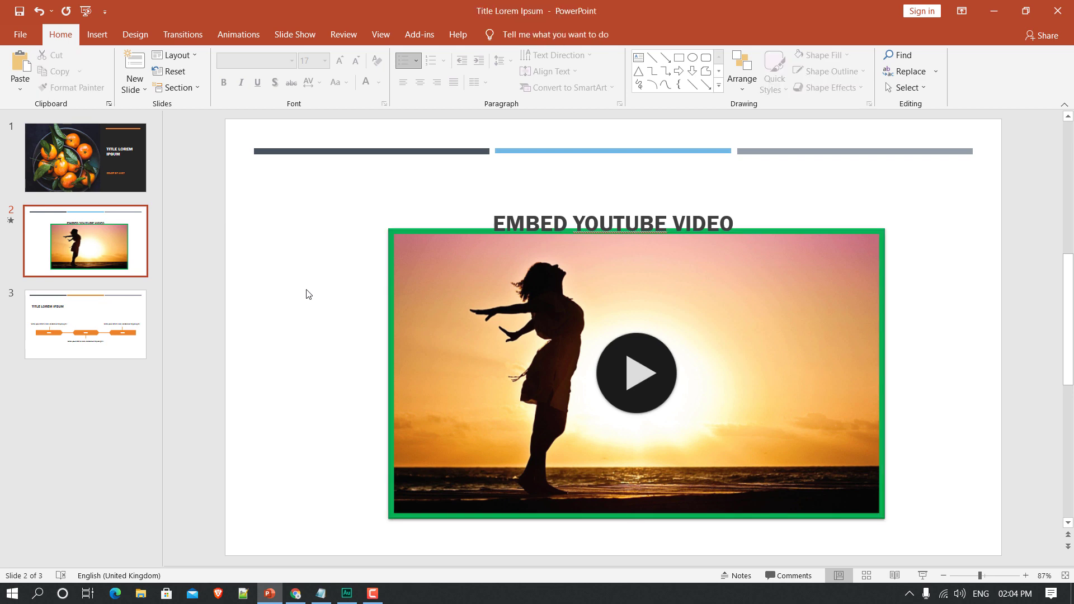
left_click(1058, 12)
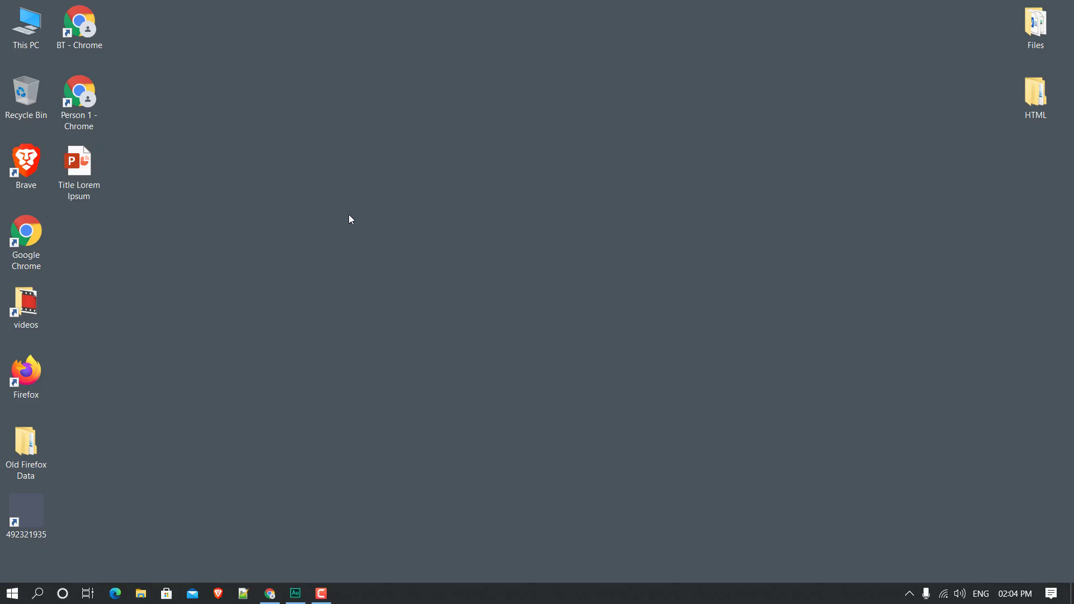
- Reopen 'Title Lorem Ipsum' from the Desktop, enable its external content, and test-play then pause the slide 2 video
double_click(88, 167)
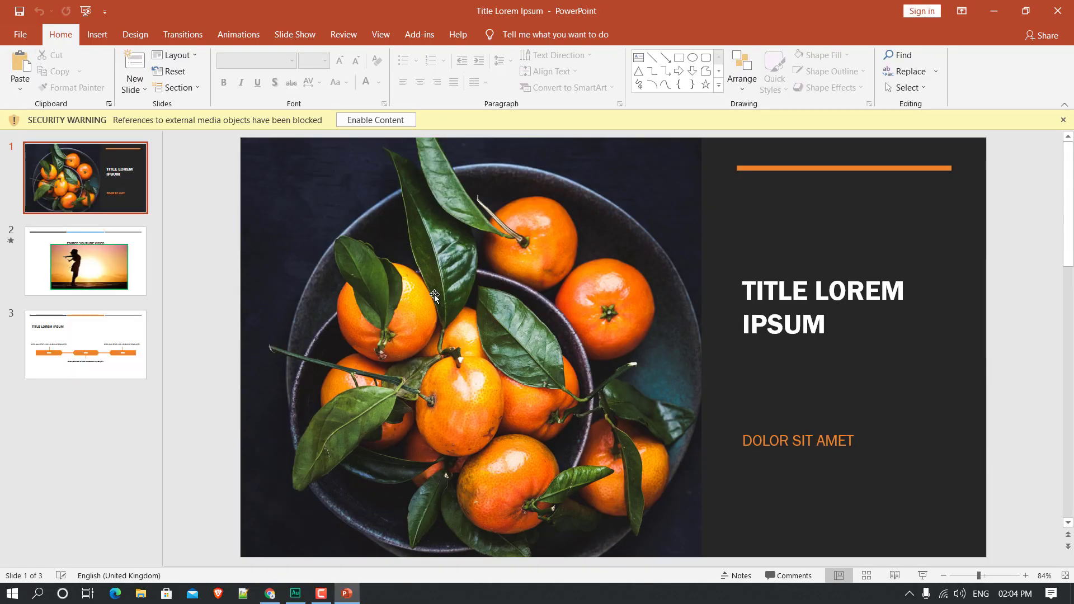
left_click(100, 275)
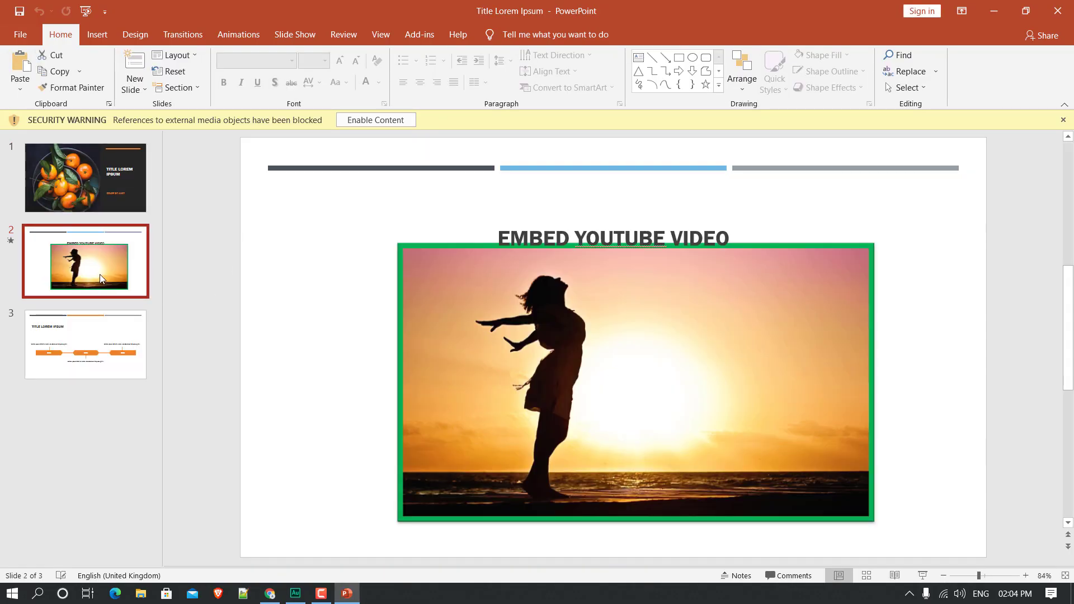
left_click(387, 121)
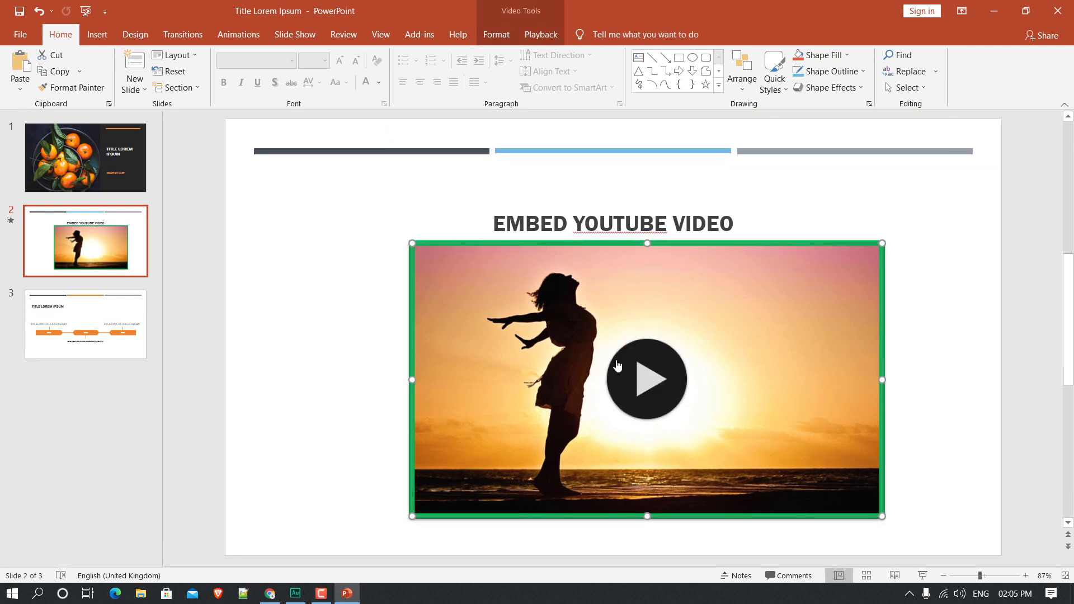
left_click(648, 389)
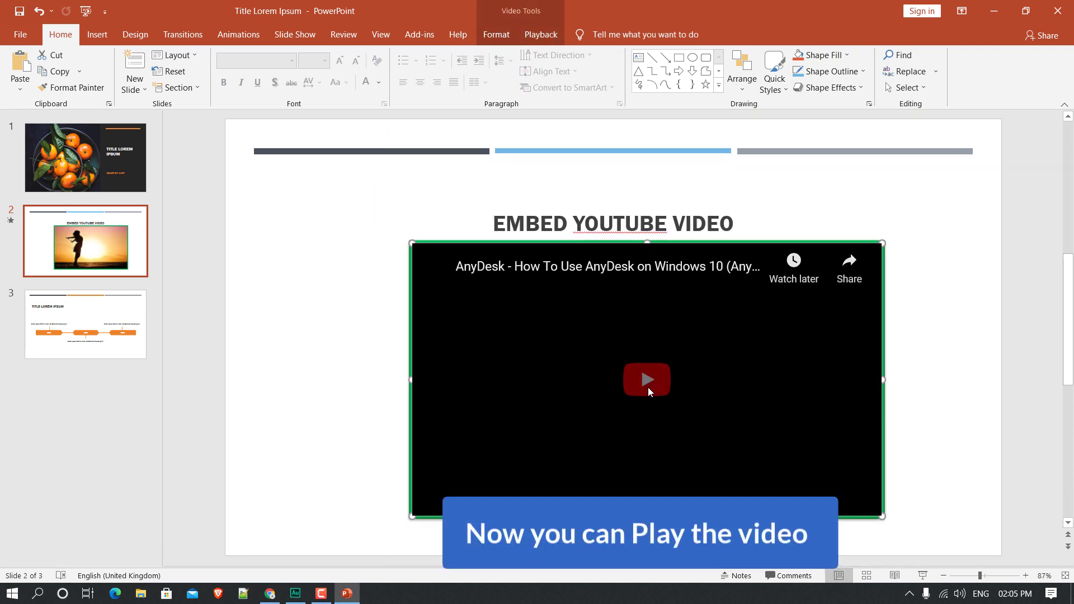
left_click(430, 502)
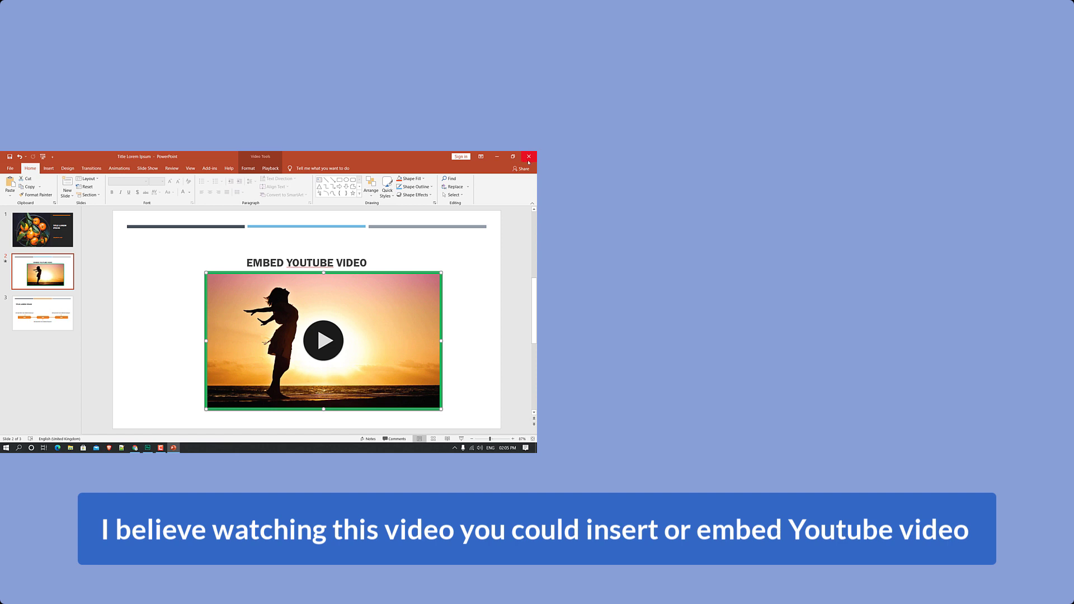
- Close the presentation with Don't Save, then switch to the Brimi Tech YouTube channel in Chrome
left_click(532, 160)
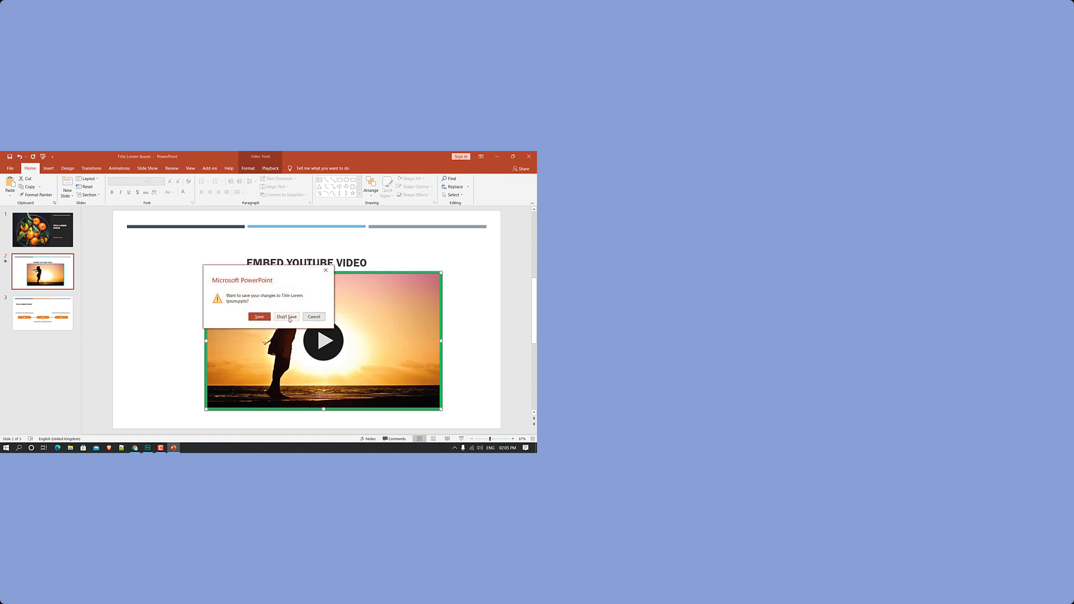
left_click(288, 317)
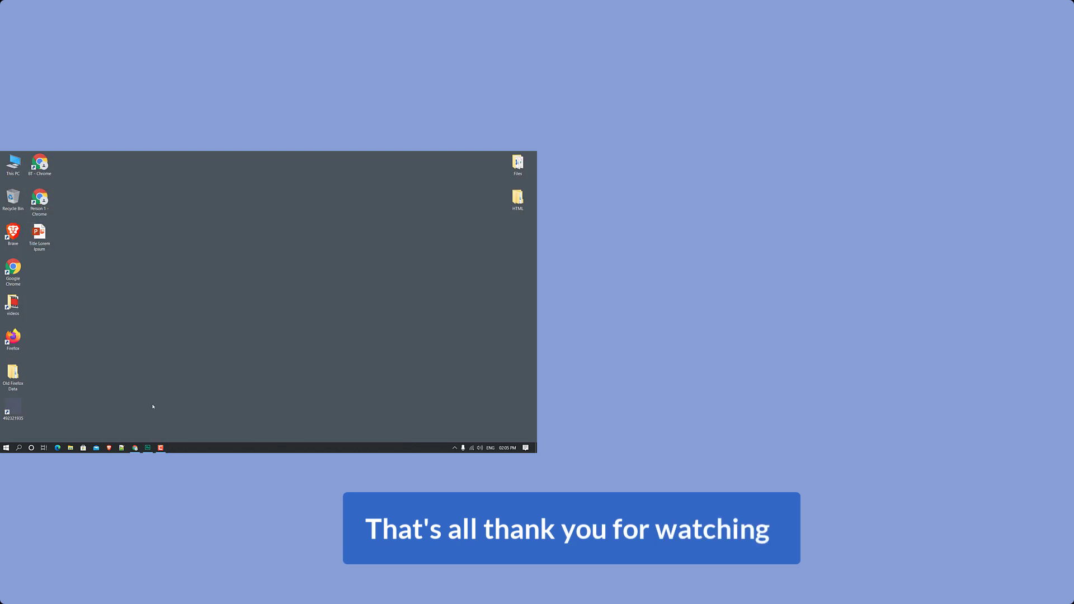
left_click(134, 448)
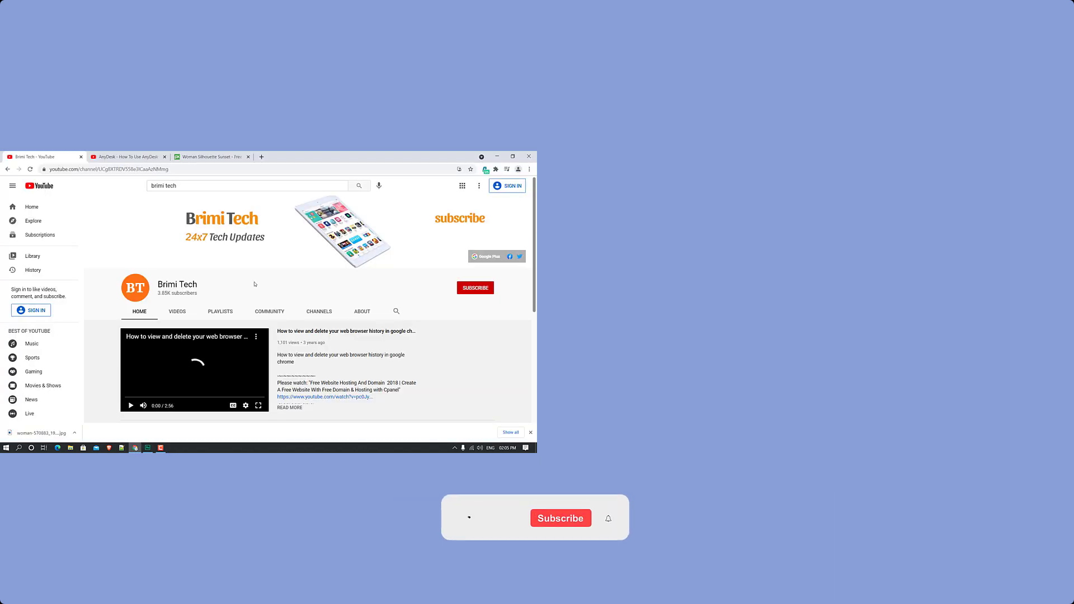